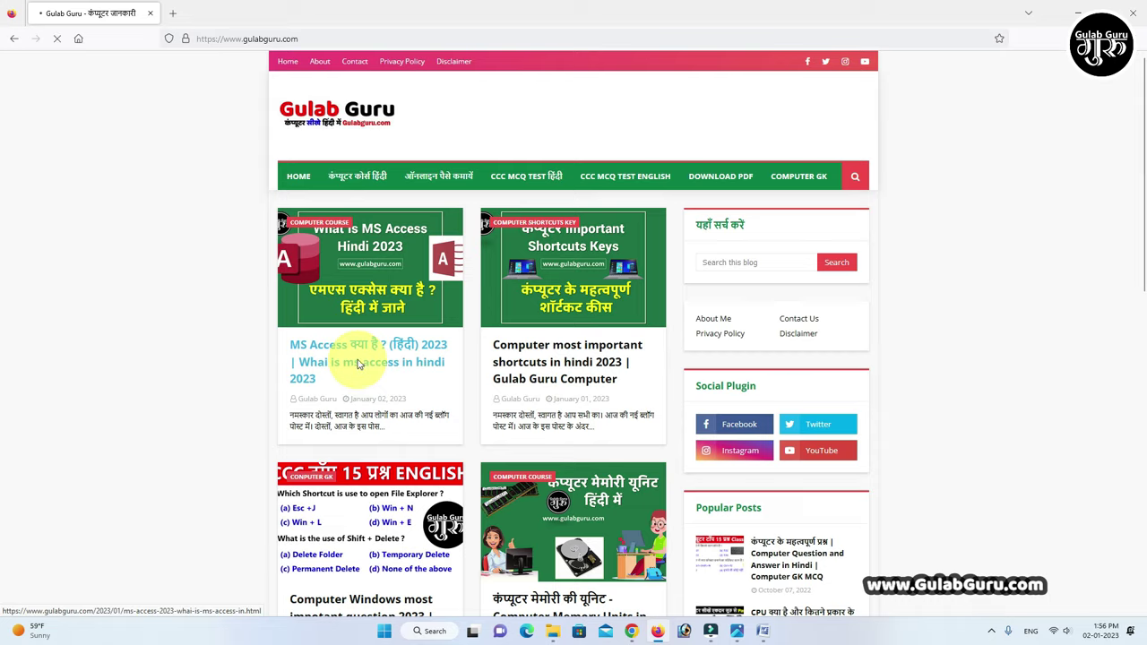
Read through the MS Access in Hindi 2023 article and return to the blog's home page.
scroll(466, 383, down, 10)
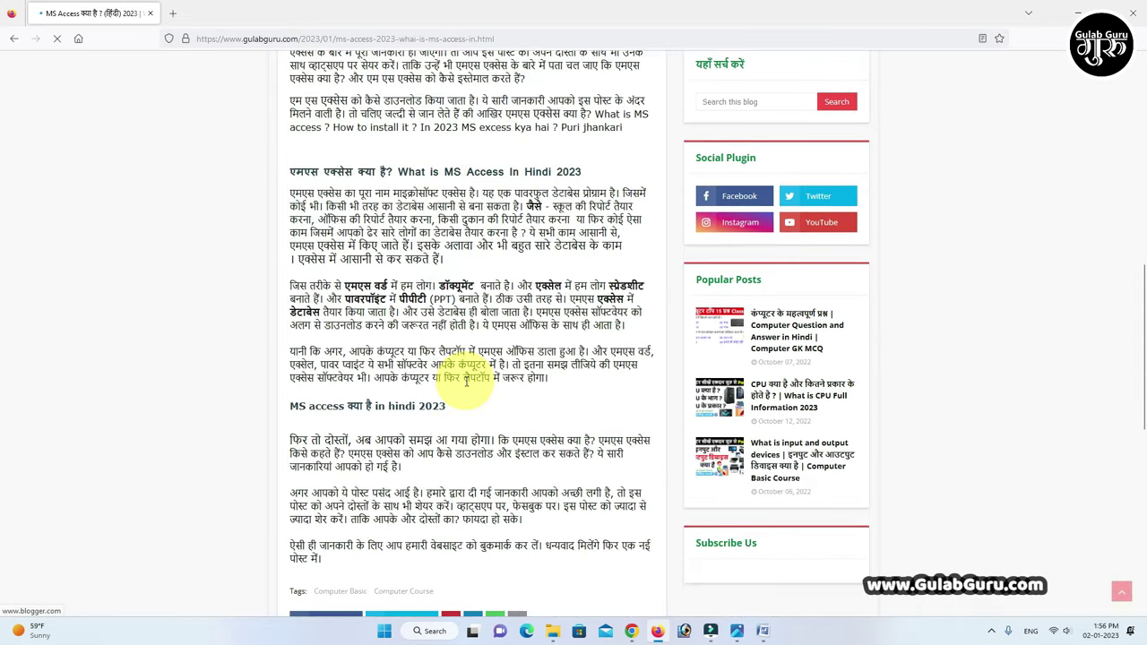
scroll(466, 383, down, 5)
scroll(466, 383, up, 15)
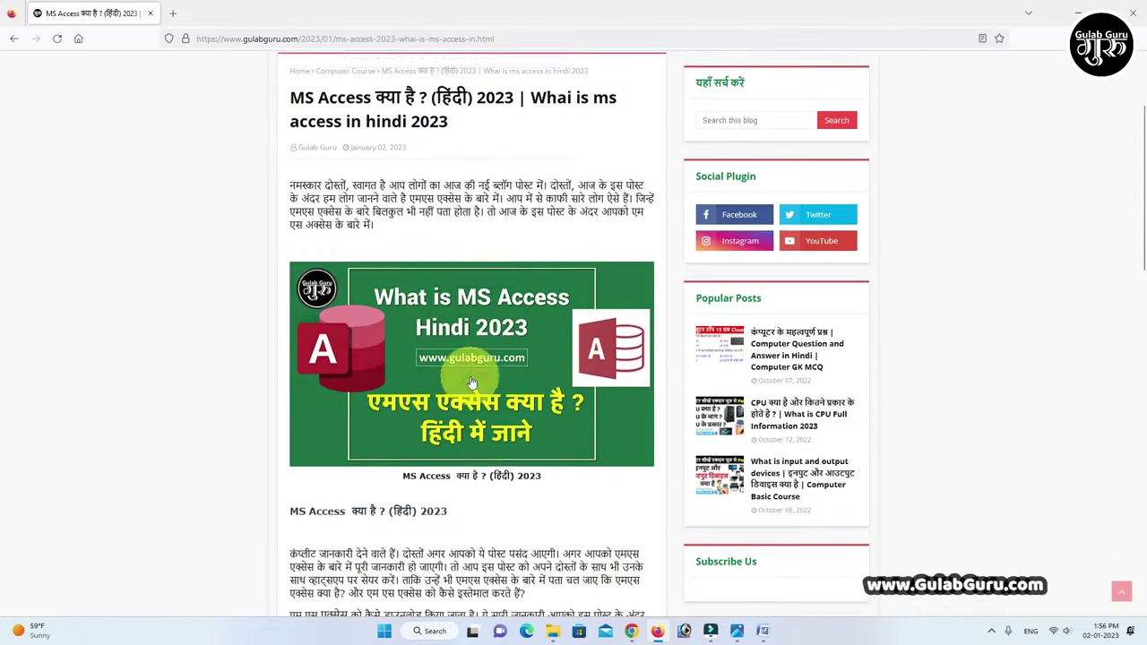
scroll(473, 383, up, 5)
click(13, 38)
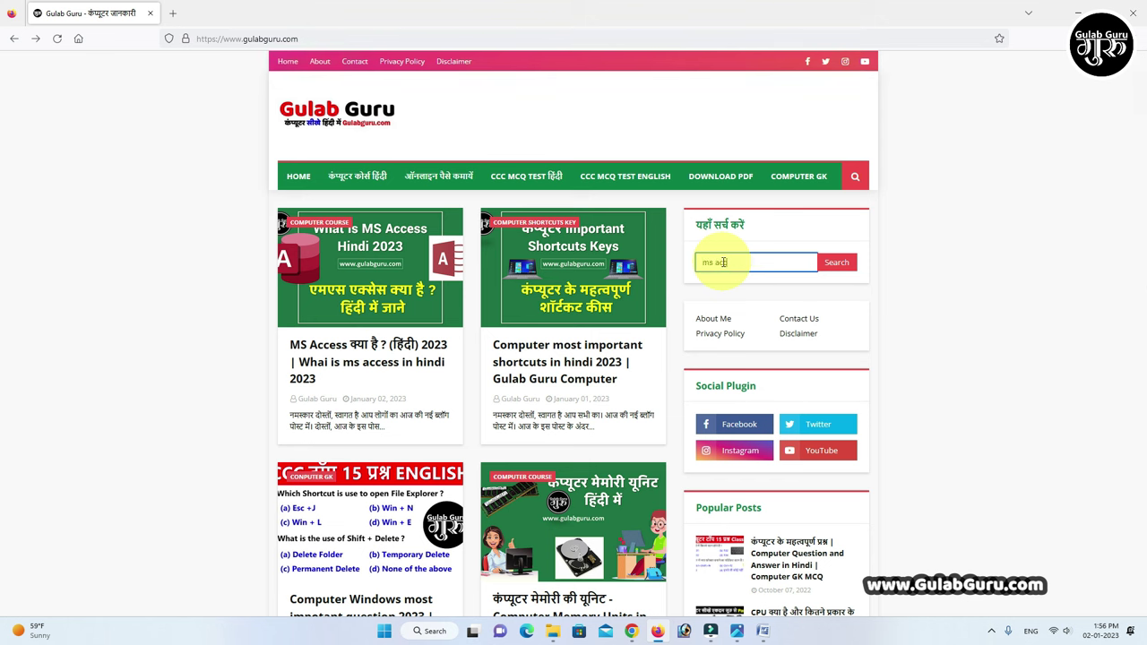
Search the blog for "ms access" and switch to the Windows desktop.
text(cess)
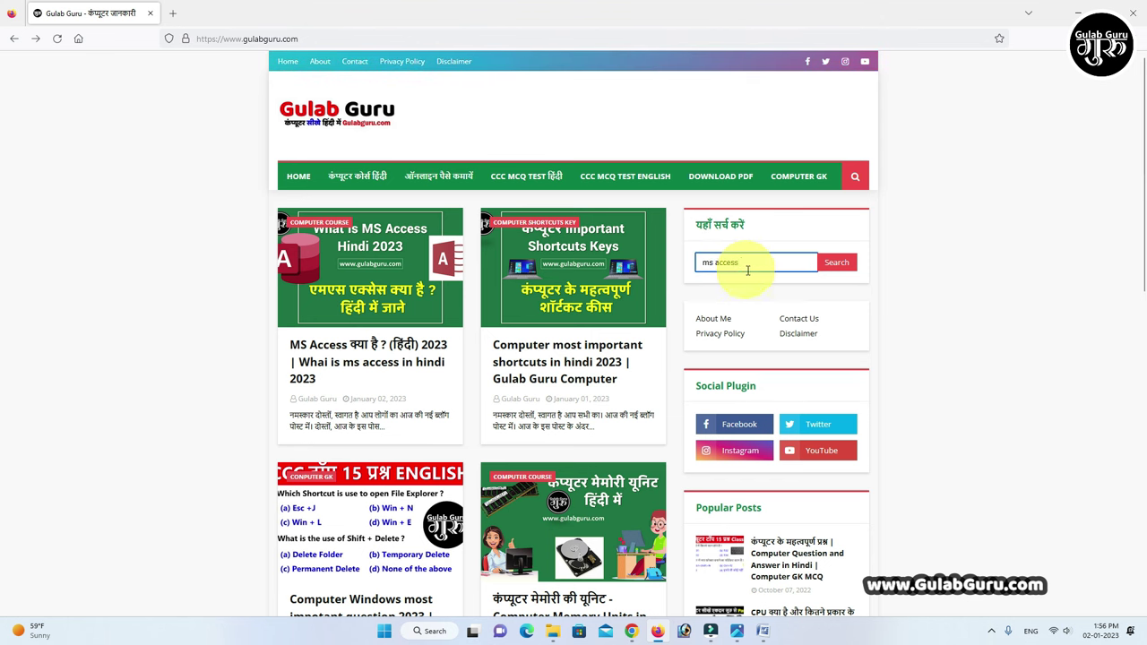
click(848, 264)
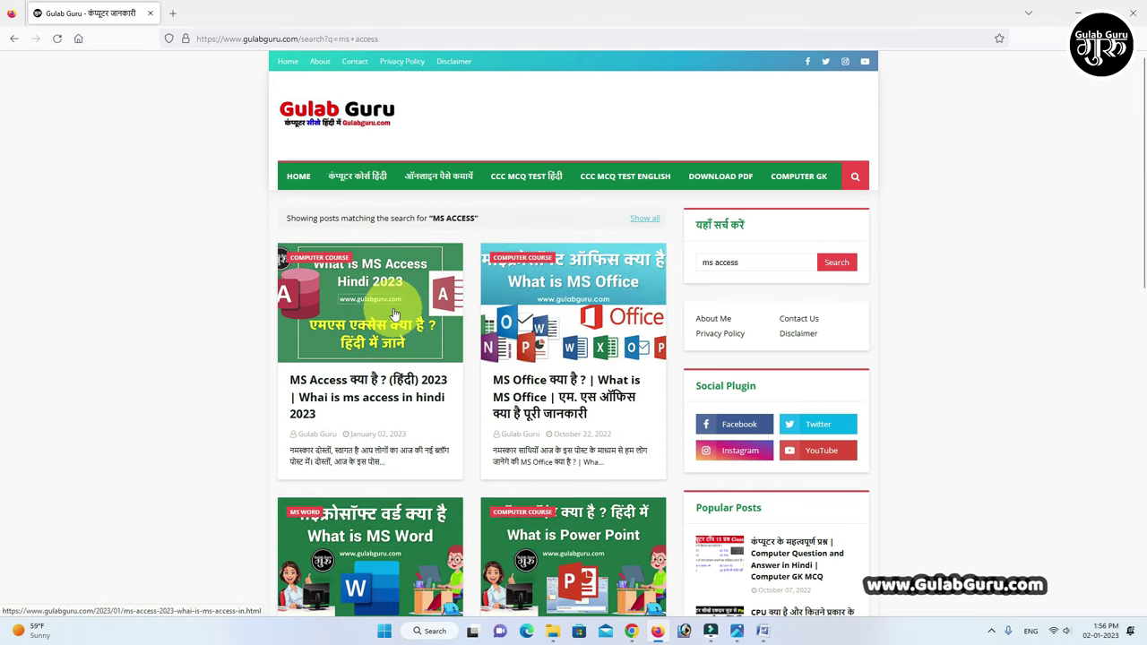
key(super+d)
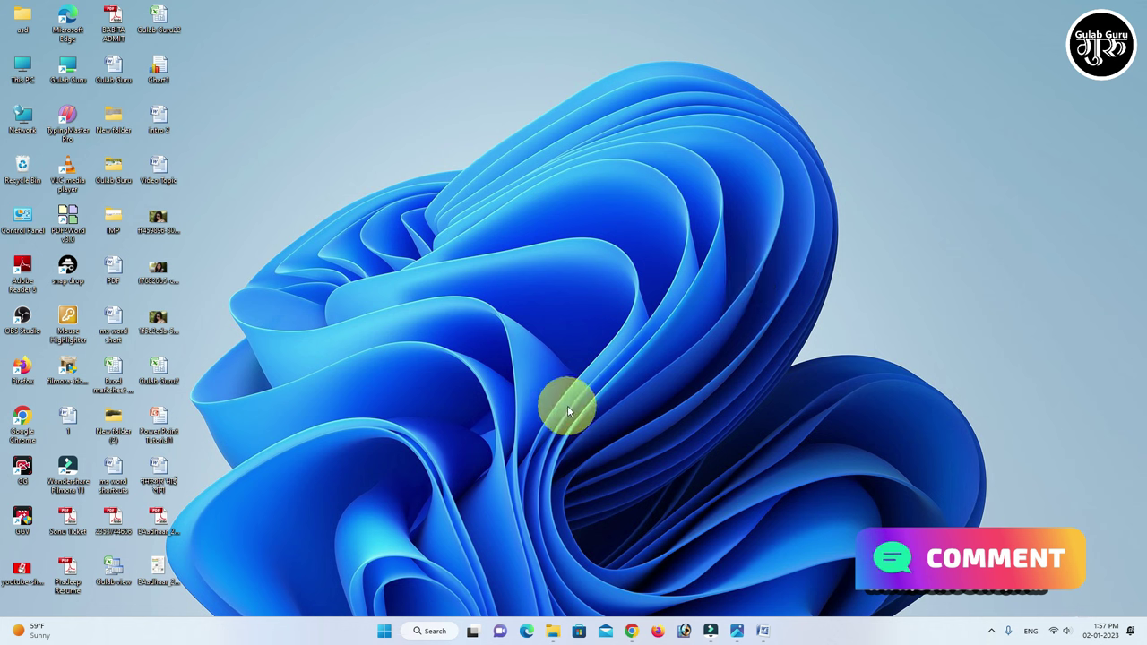
Search Windows for "acc", launch Microsoft Office Access 2007 from the results and close it again.
click(383, 632)
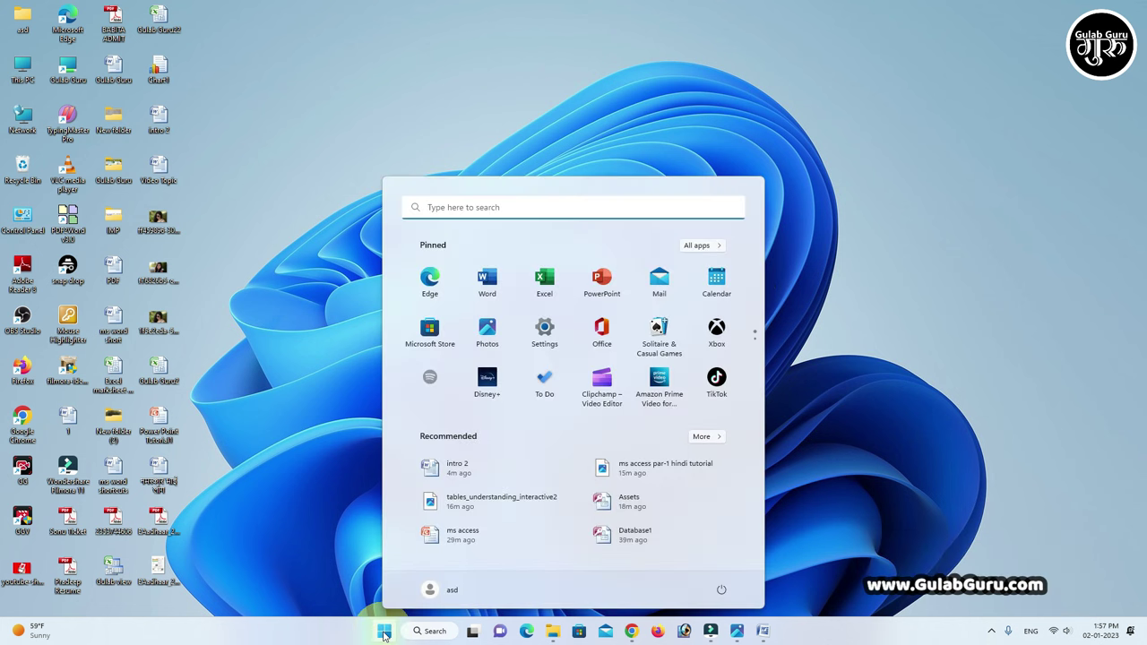
click(473, 208)
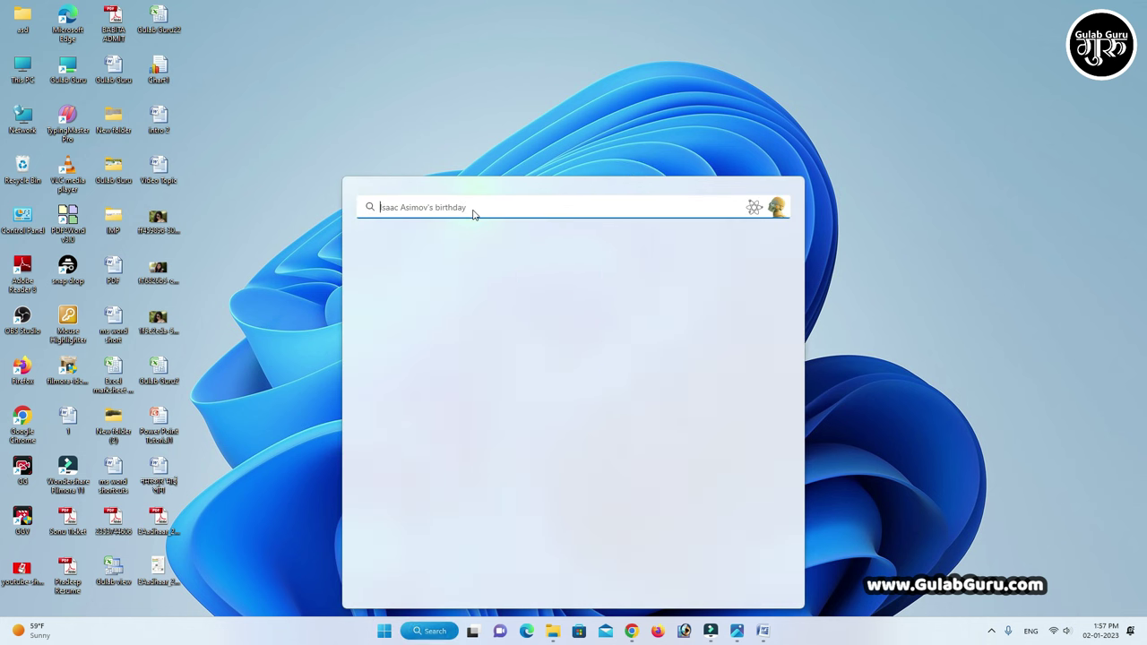
text(acc)
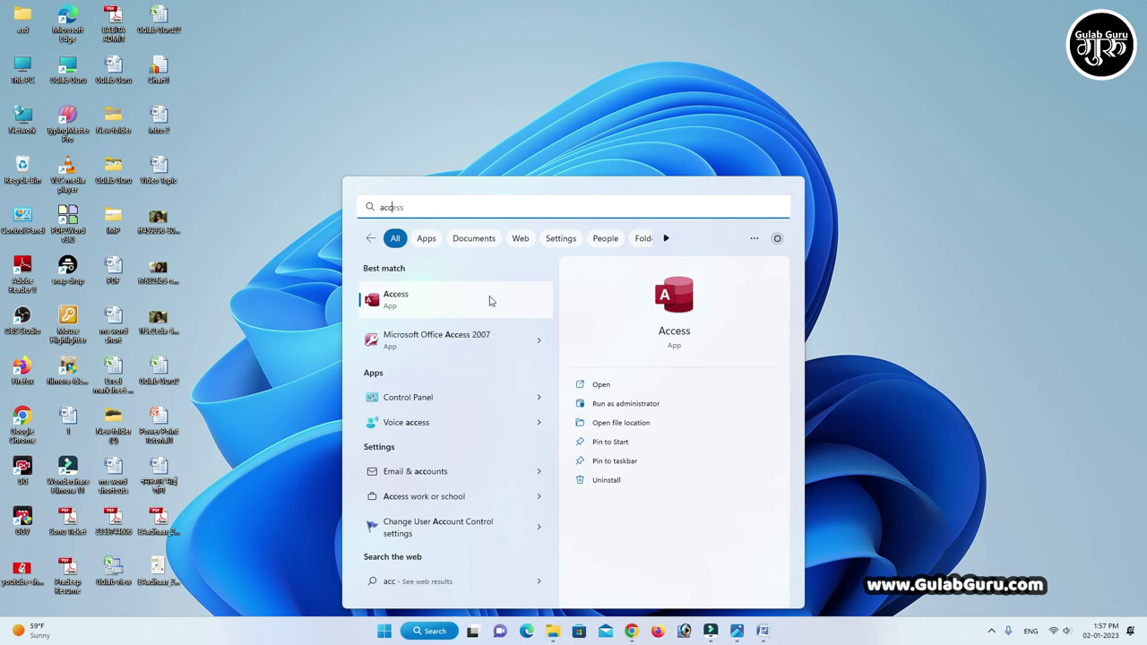
click(467, 343)
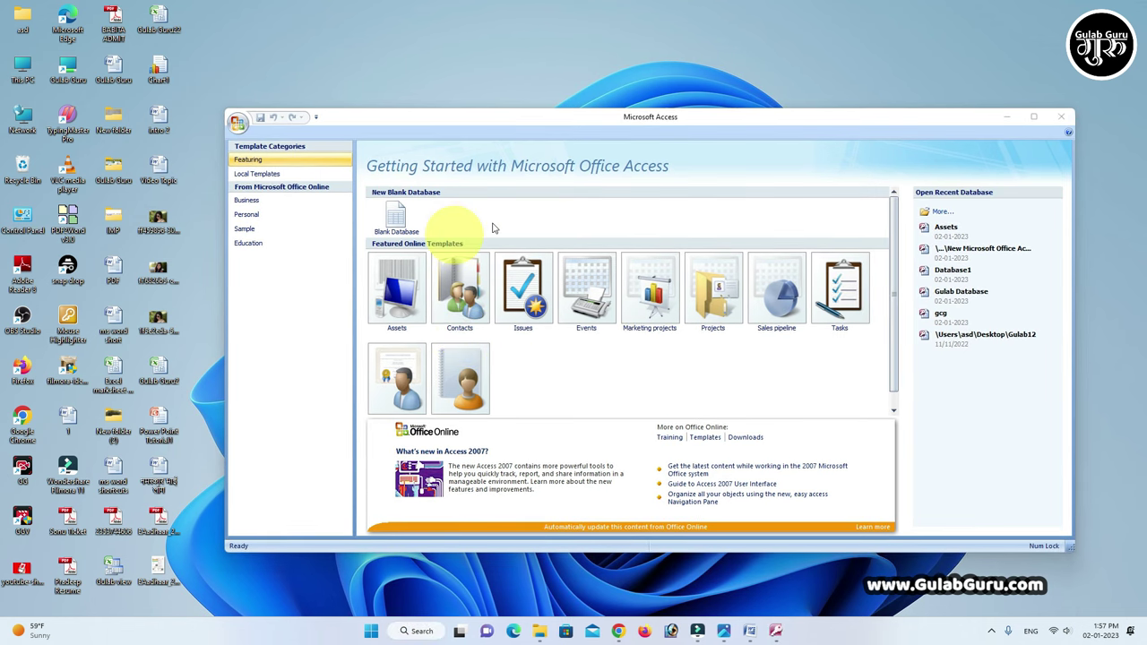
click(1057, 117)
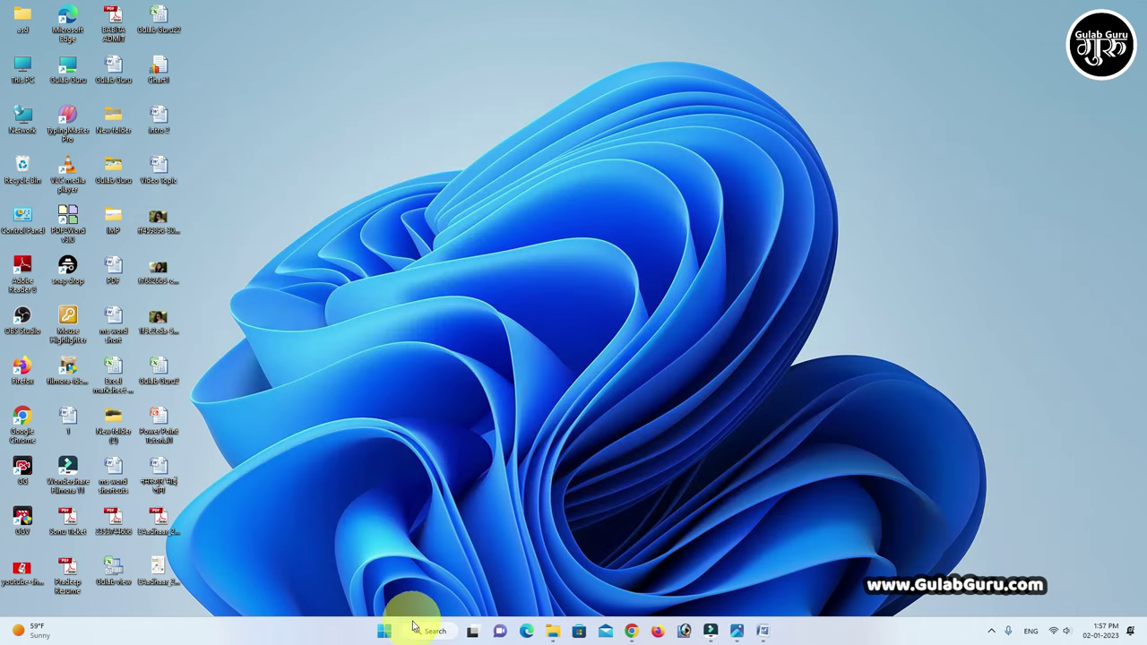
Launch Microsoft Office Access 2007 from the Microsoft Office folder in the full list of installed apps and close it again.
click(384, 632)
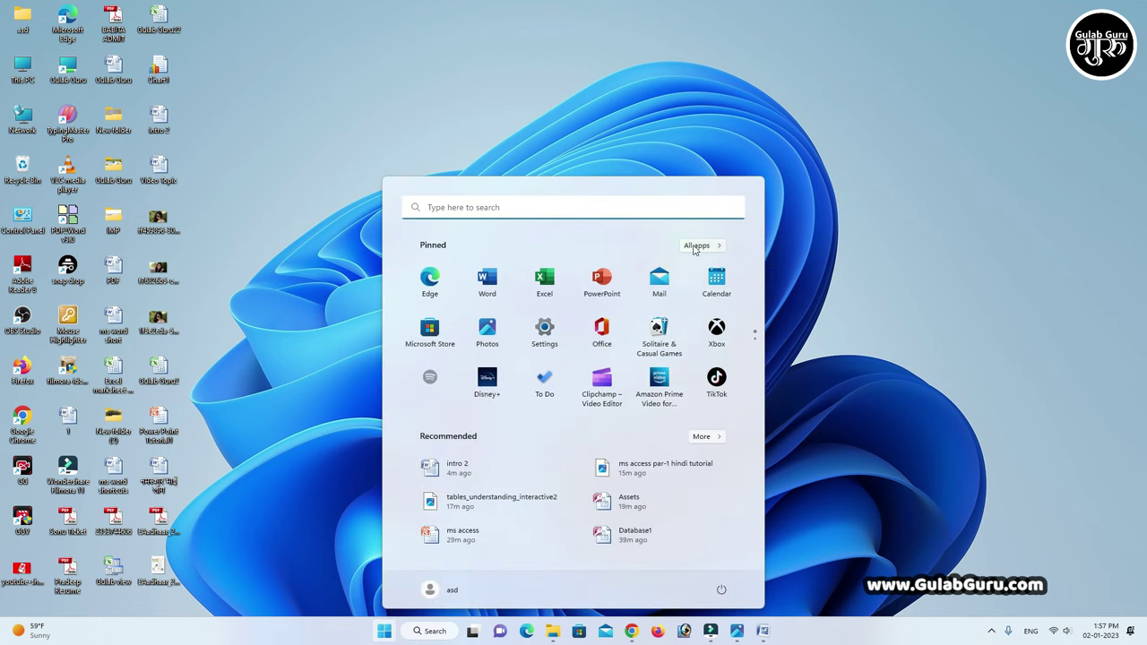
click(723, 248)
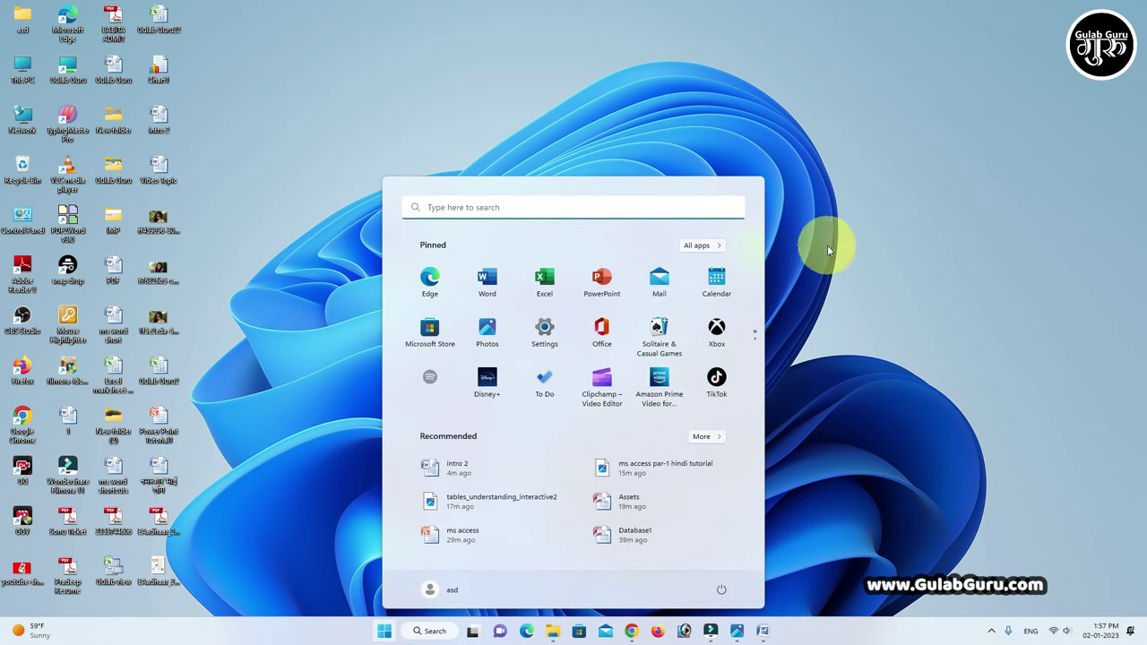
click(697, 246)
scroll(471, 466, down, 5)
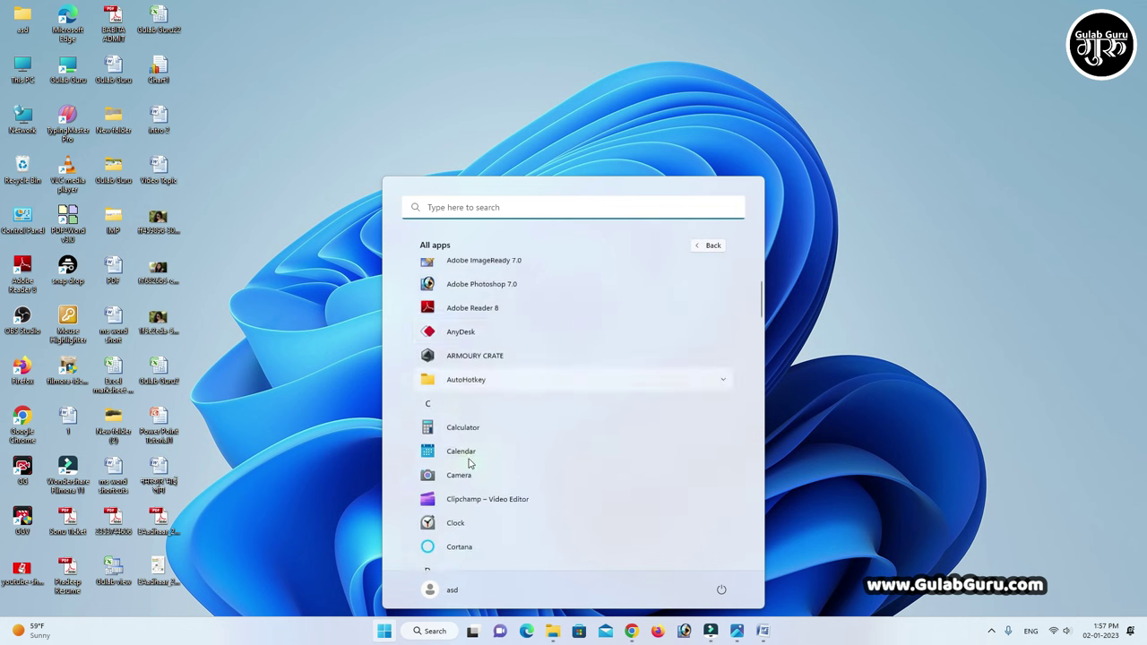
scroll(467, 462, down, 10)
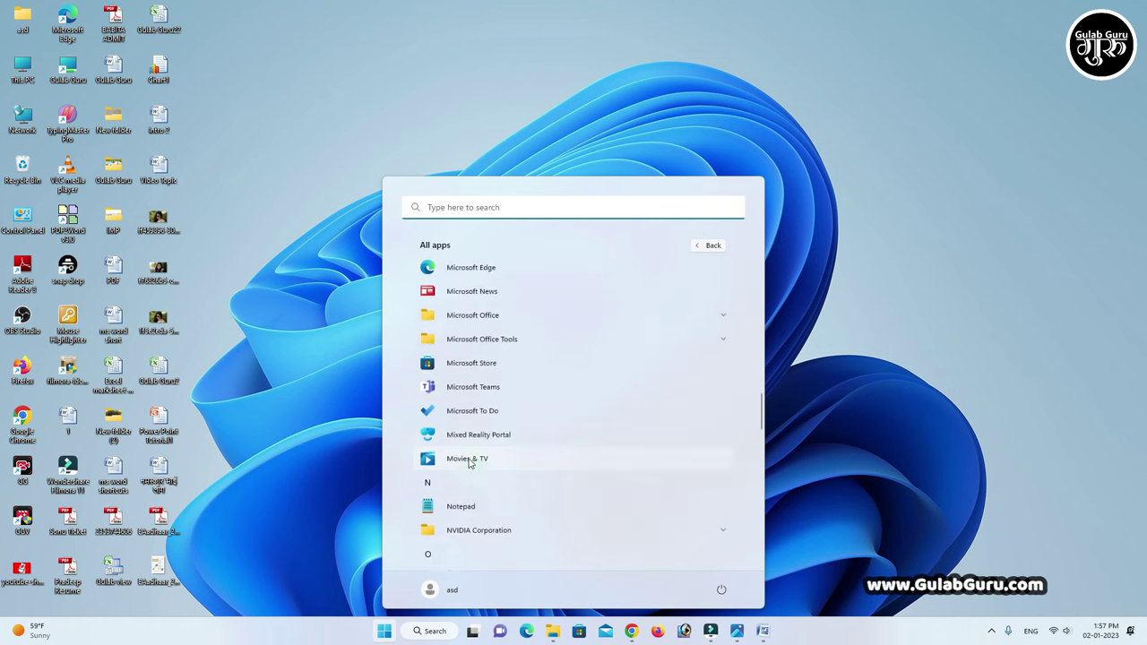
scroll(468, 463, up, 3)
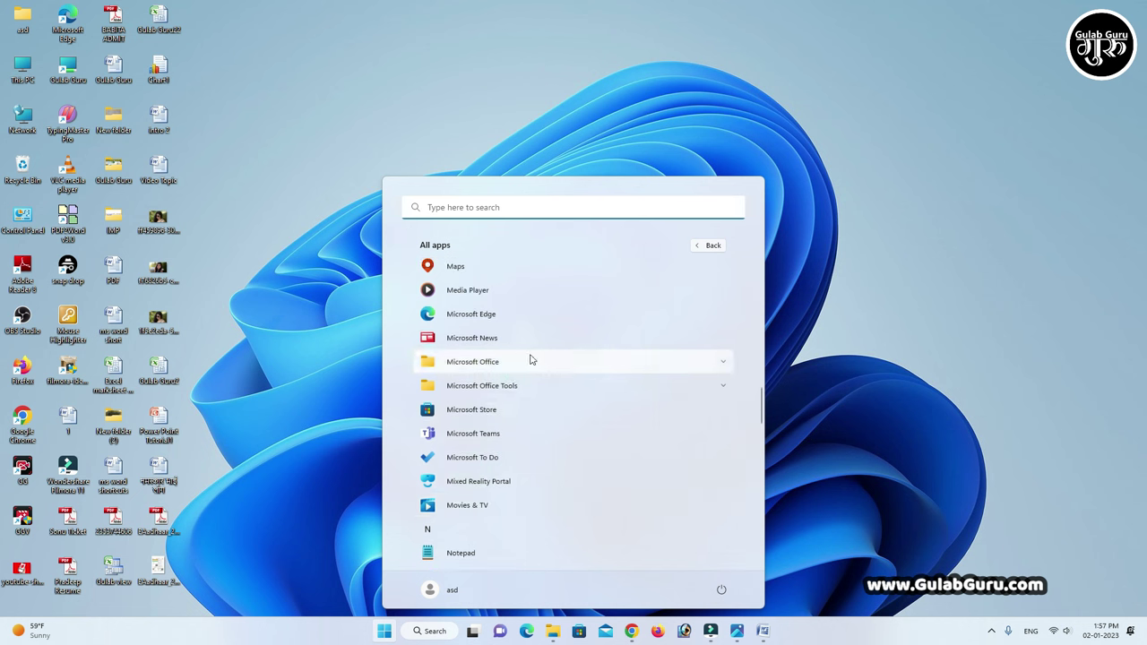
click(509, 368)
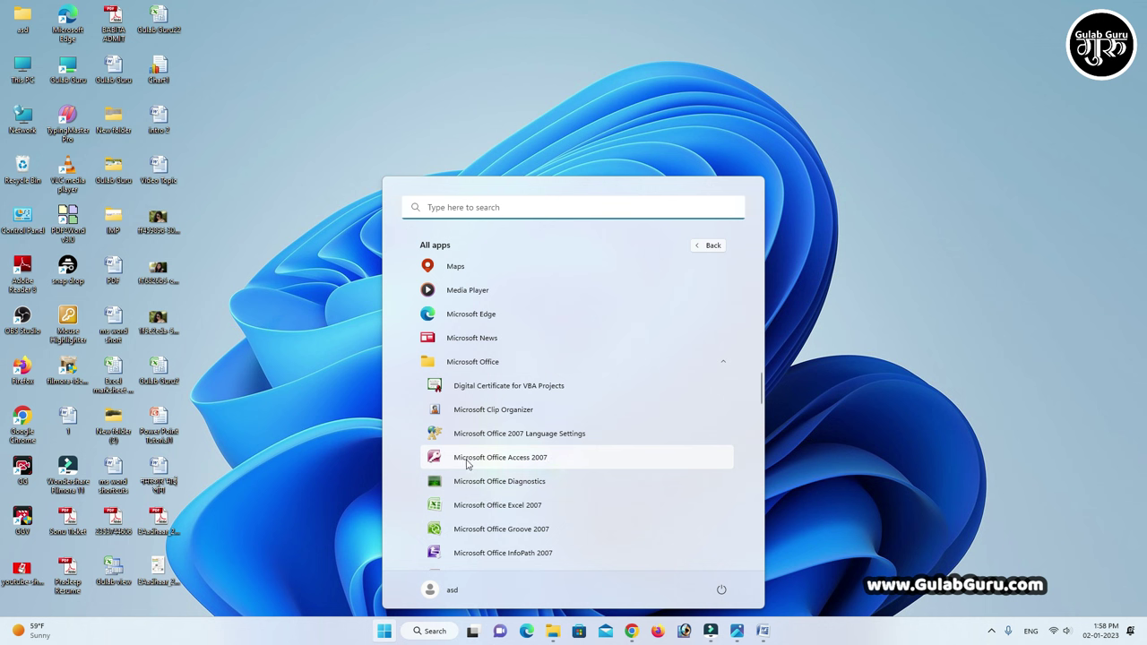
scroll(469, 460, down, 1)
click(549, 412)
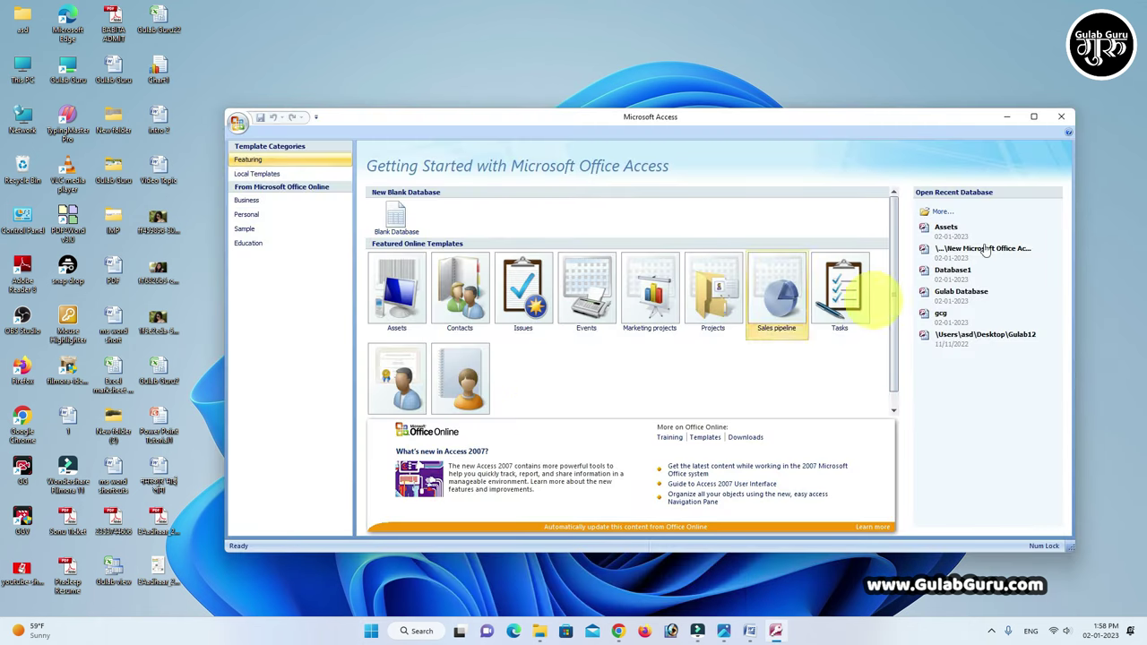
click(1062, 120)
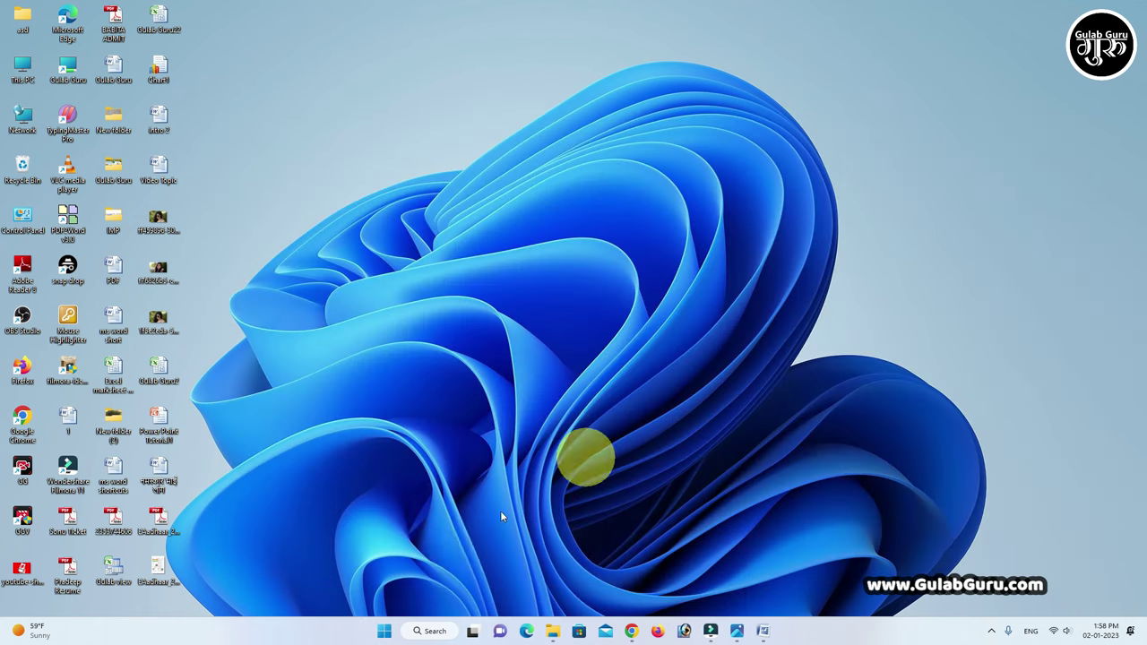
Pin Microsoft Office Access 2007 from the Microsoft Office folder to Start.
click(384, 632)
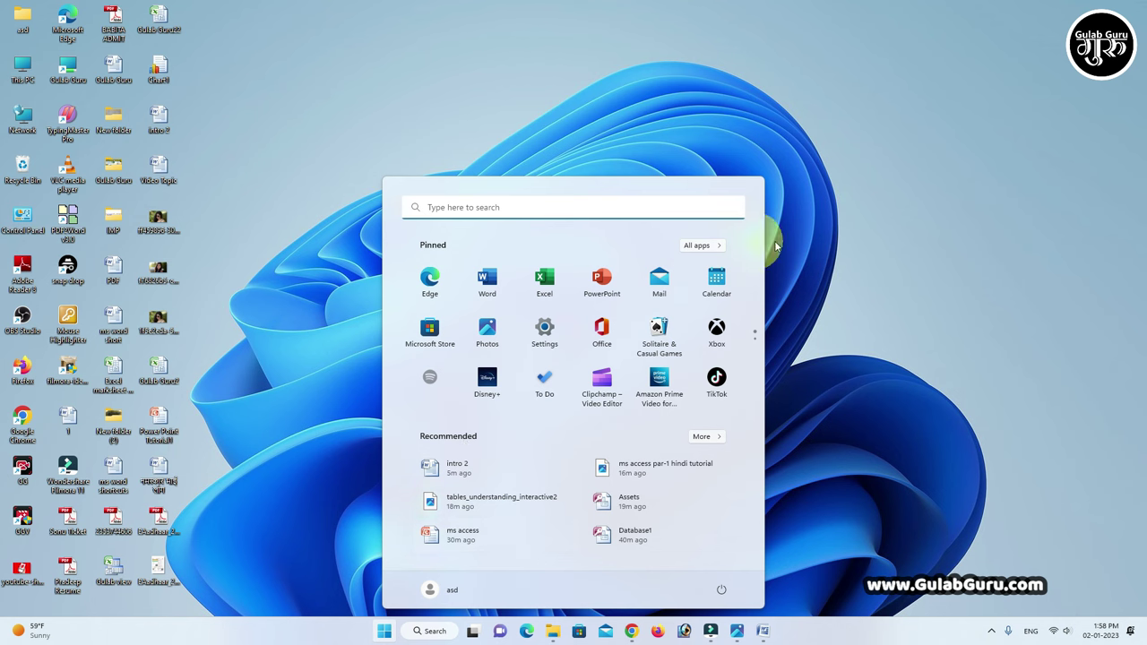
click(697, 246)
scroll(589, 418, down, 10)
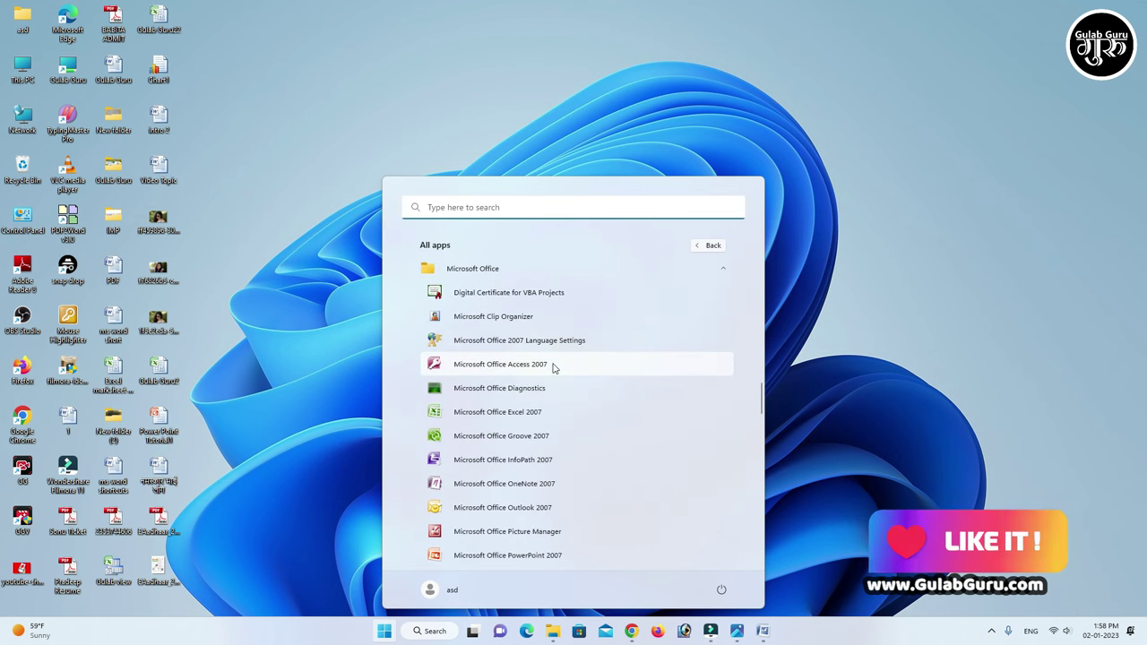
right_click(534, 365)
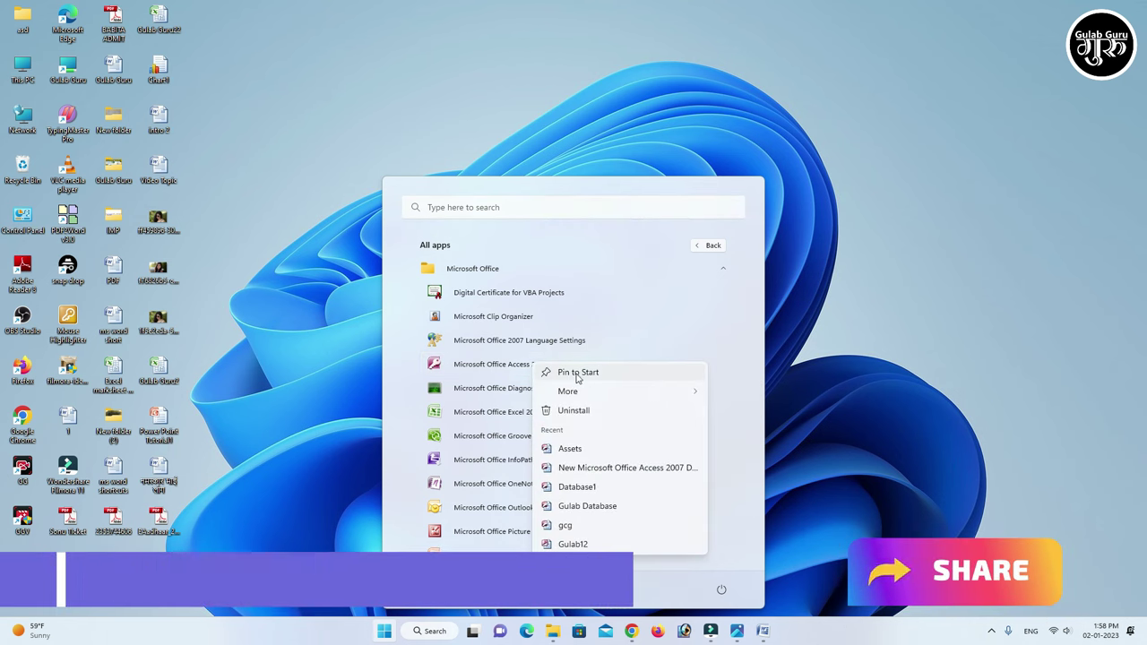
click(627, 377)
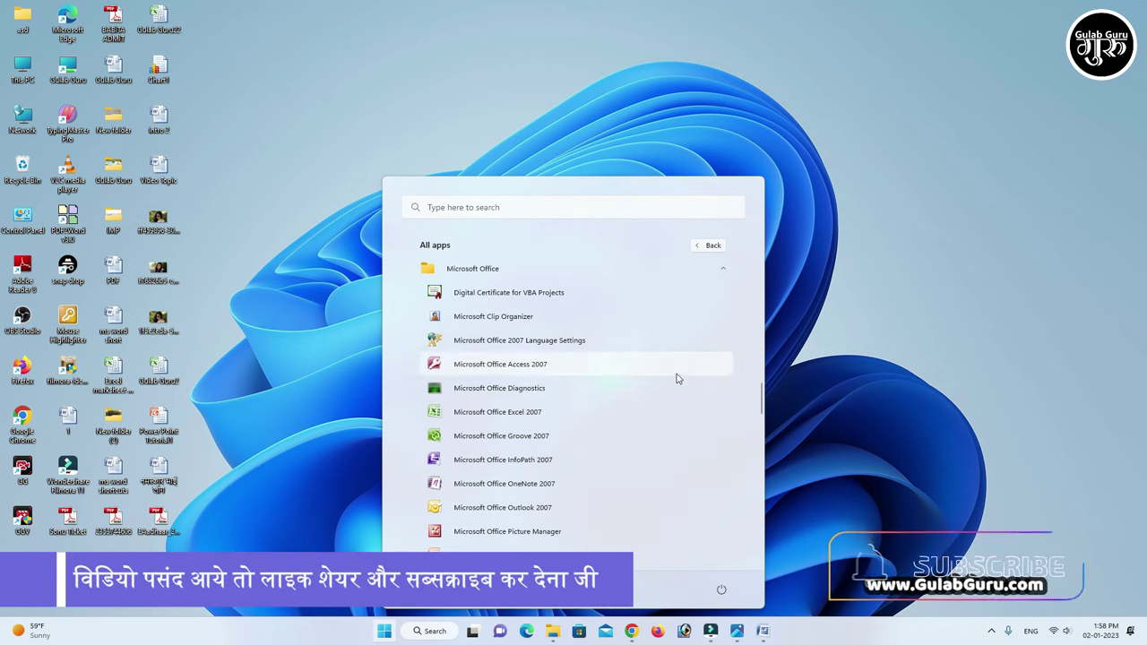
Find Microsoft Office Access 2007 among the pinned apps, launch it and close it again.
click(712, 247)
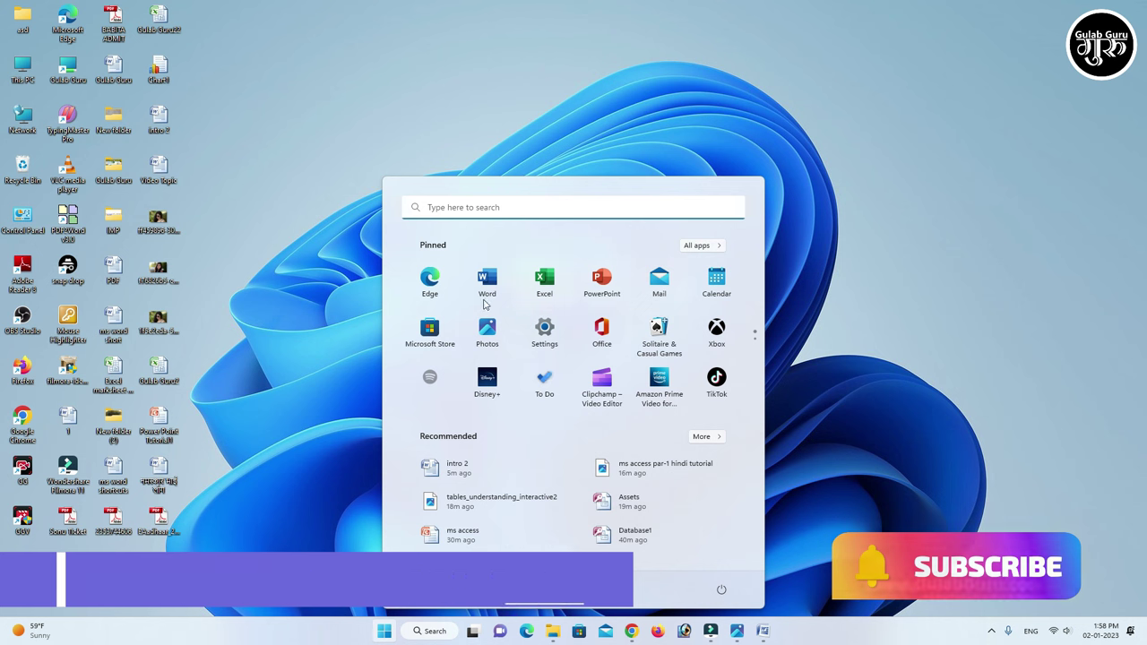
scroll(636, 313, down, 2)
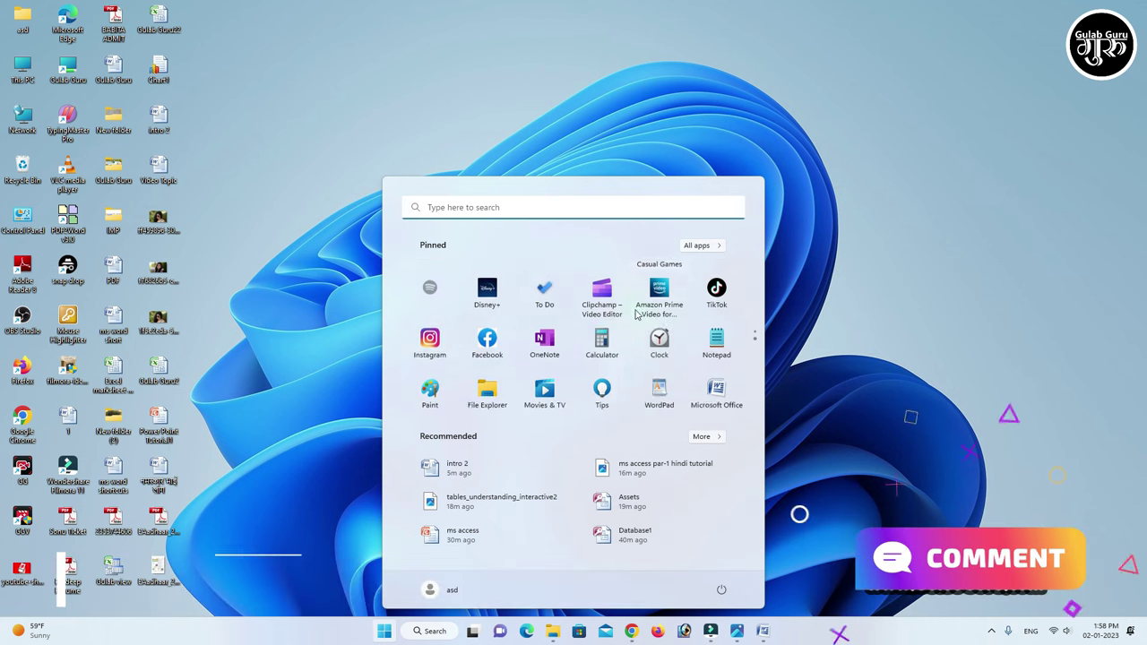
scroll(637, 318, down, 1)
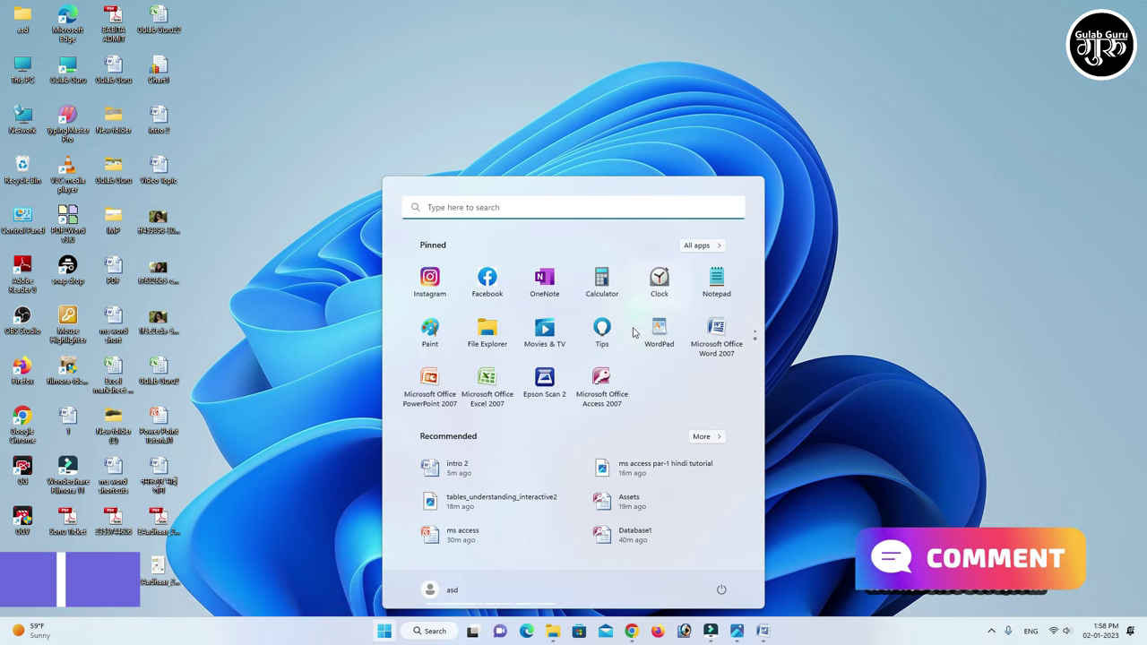
click(603, 381)
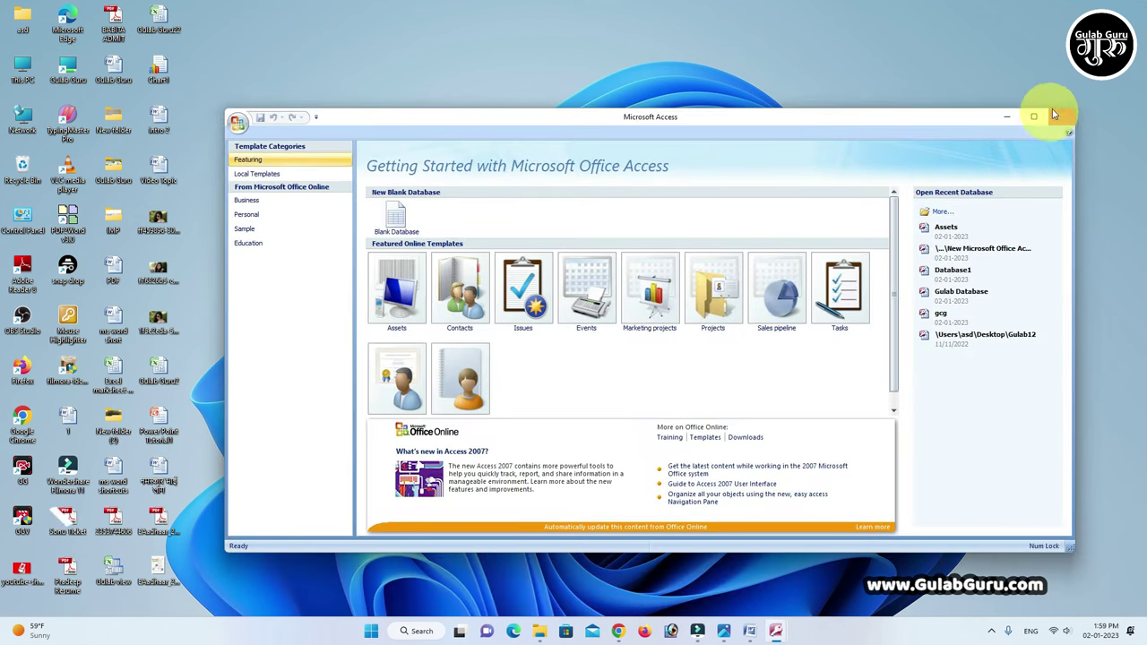
click(1059, 111)
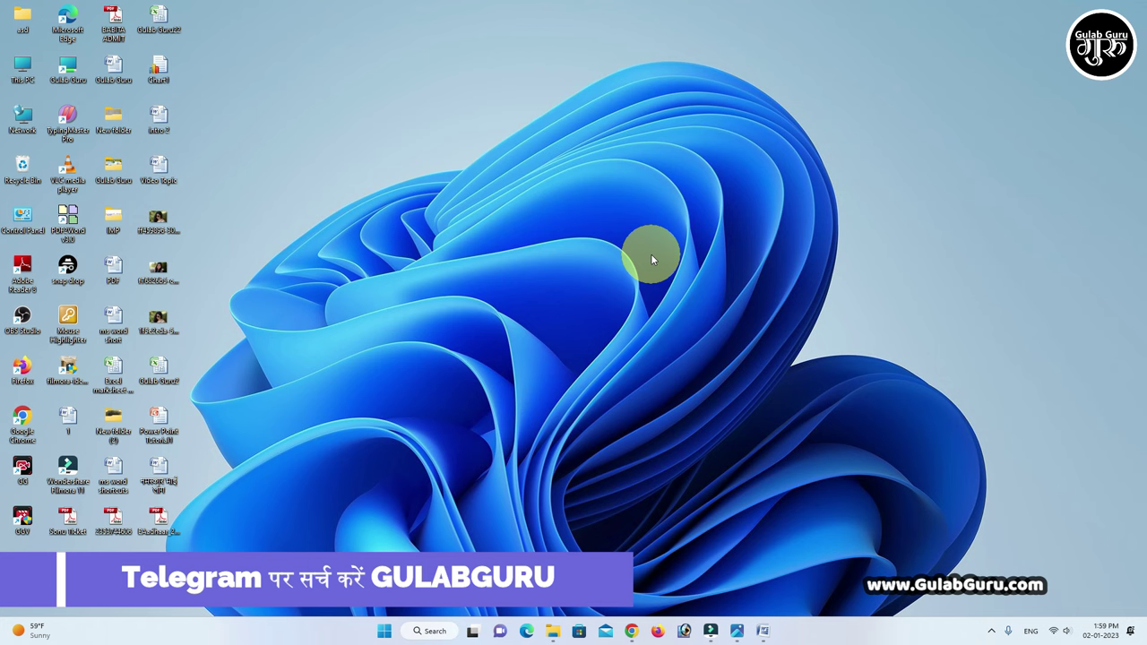
Launch Microsoft Access through the Windows Run dialog with the command msaccess.
key(super+r)
drag(179, 487, 706, 226)
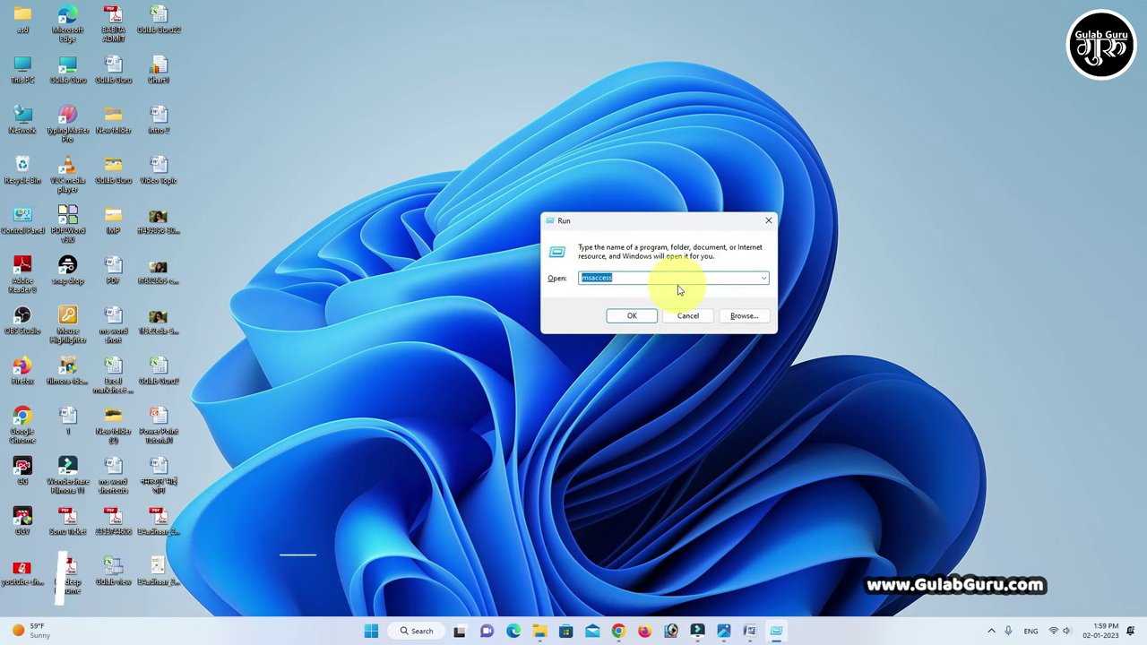
click(708, 278)
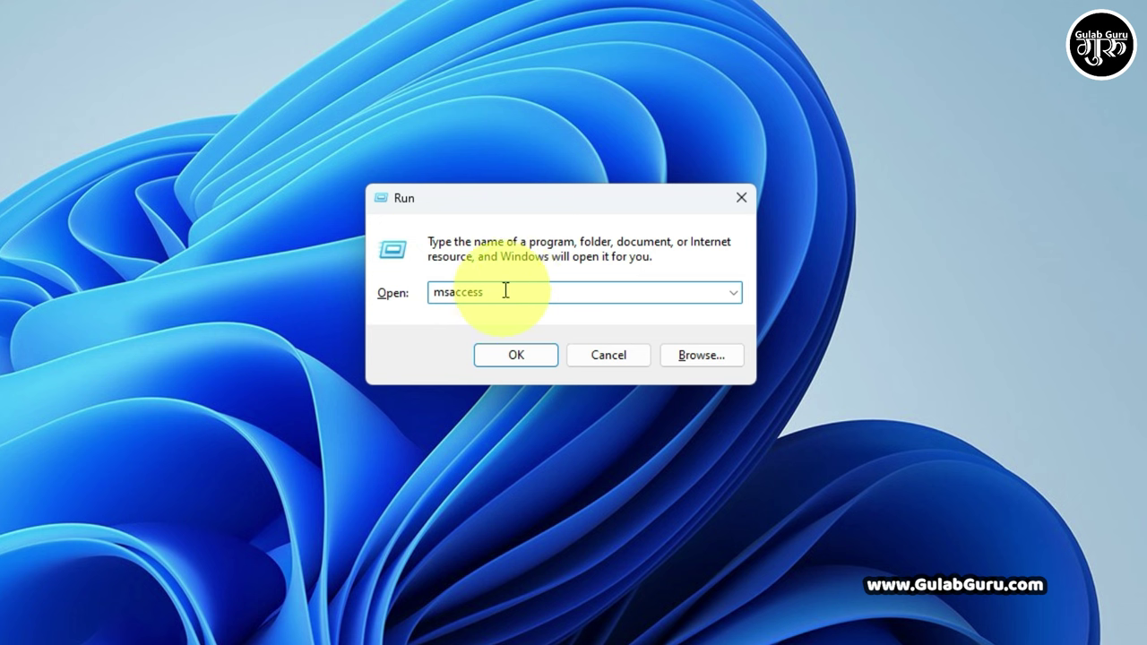
drag(504, 292, 415, 292)
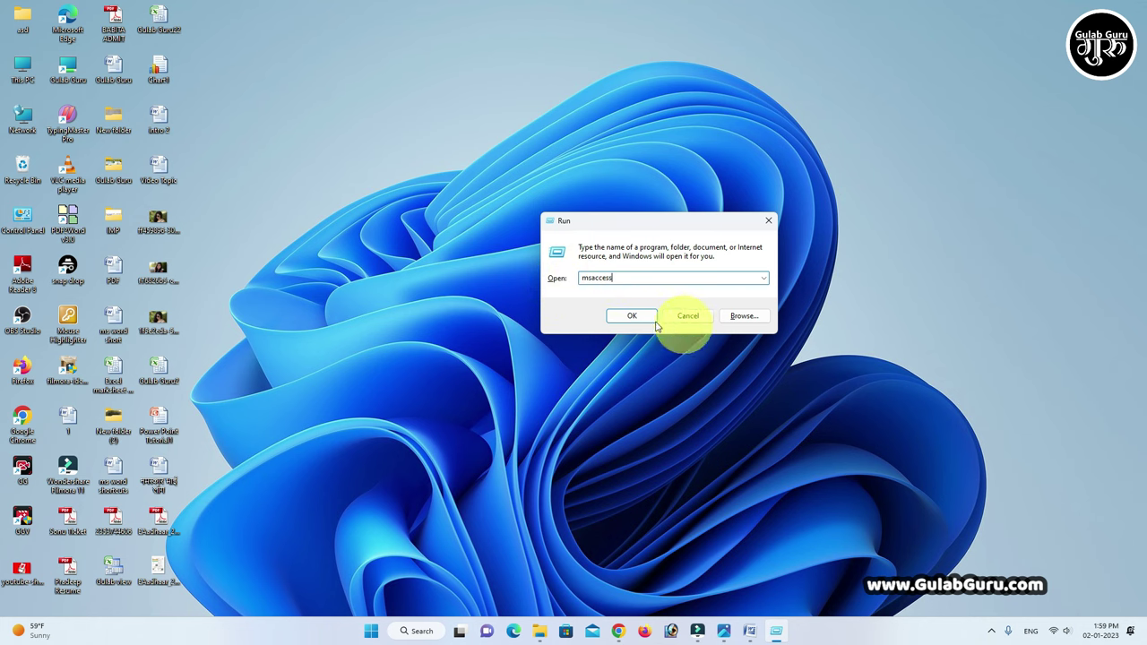
click(525, 358)
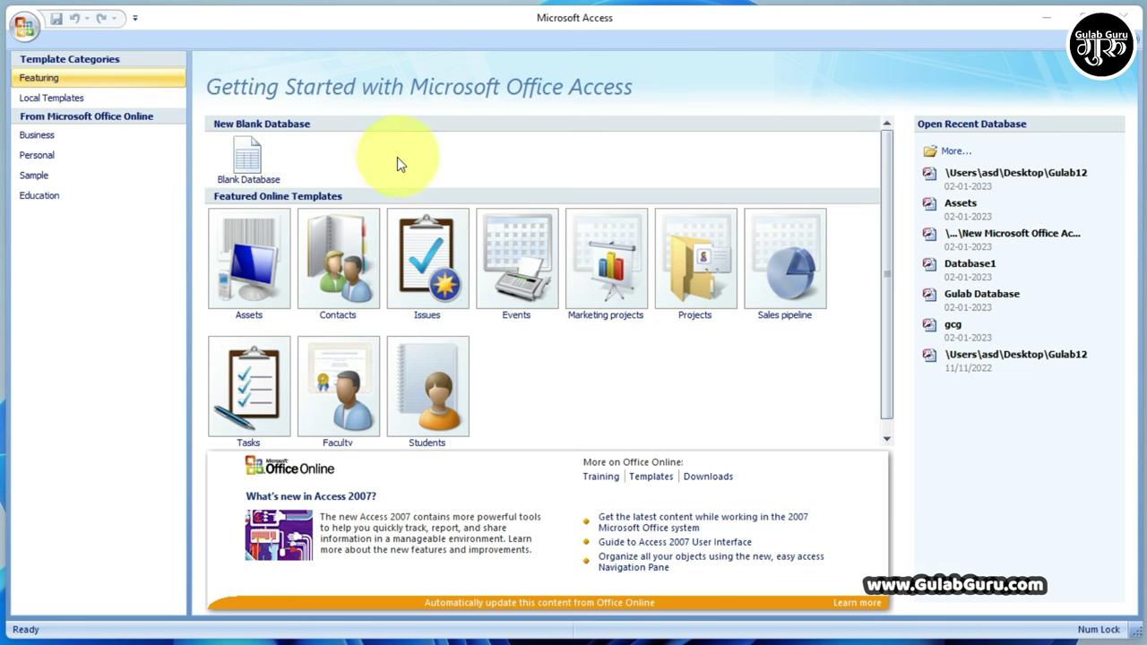
Choose a new blank database and set its file name to Gulab12.
click(240, 158)
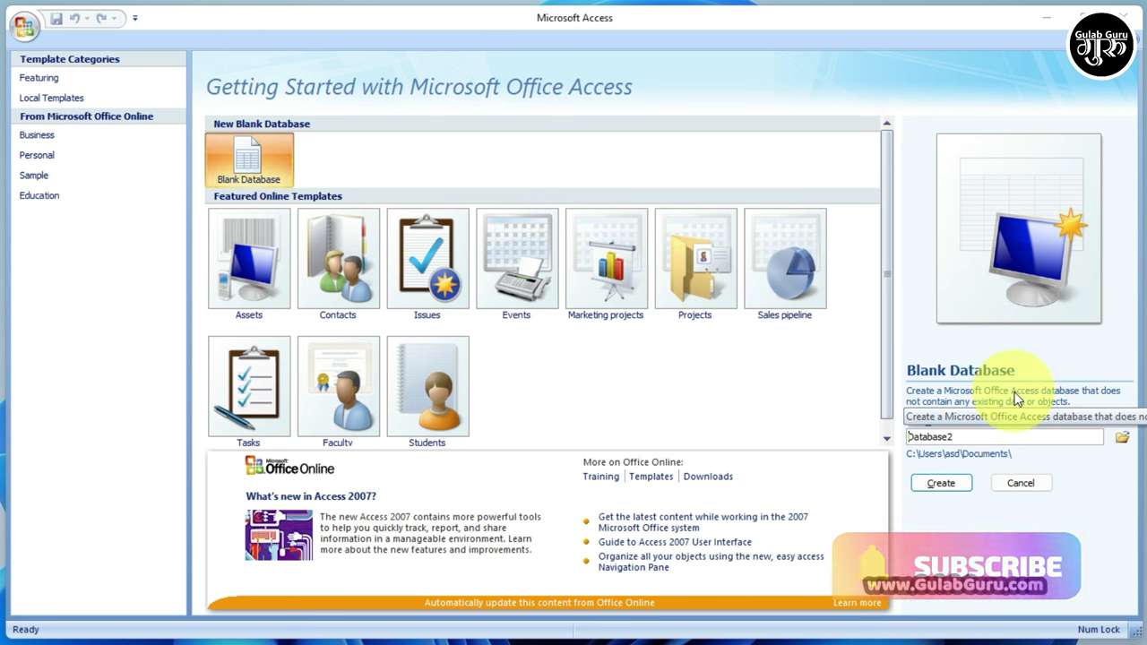
double_click(962, 437)
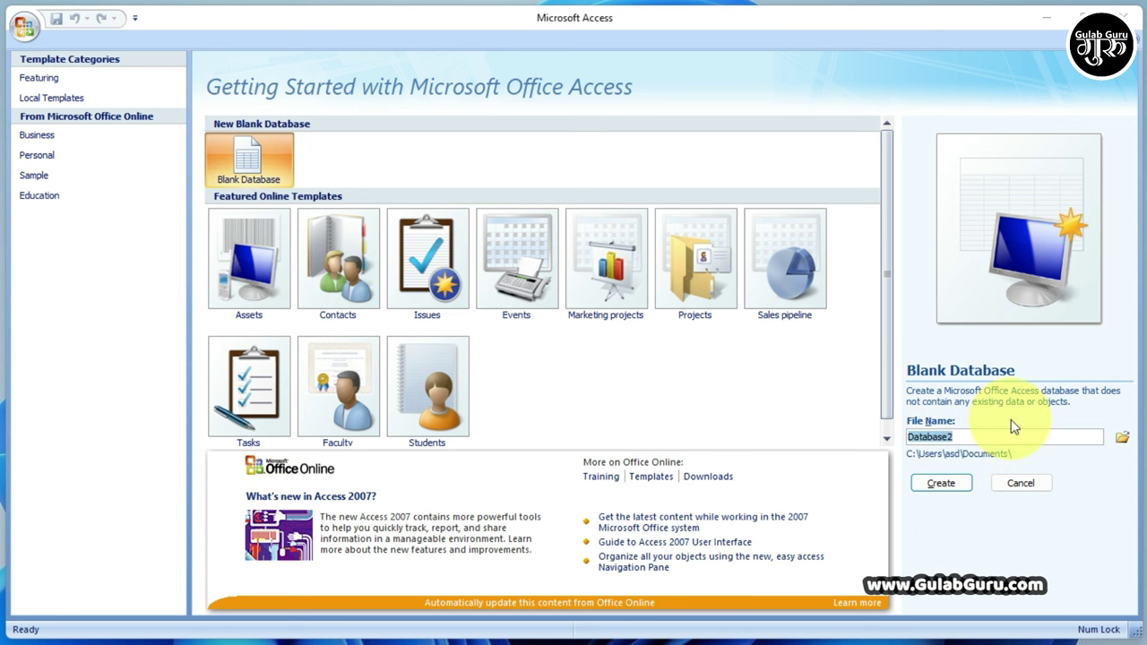
text(Gulab12)
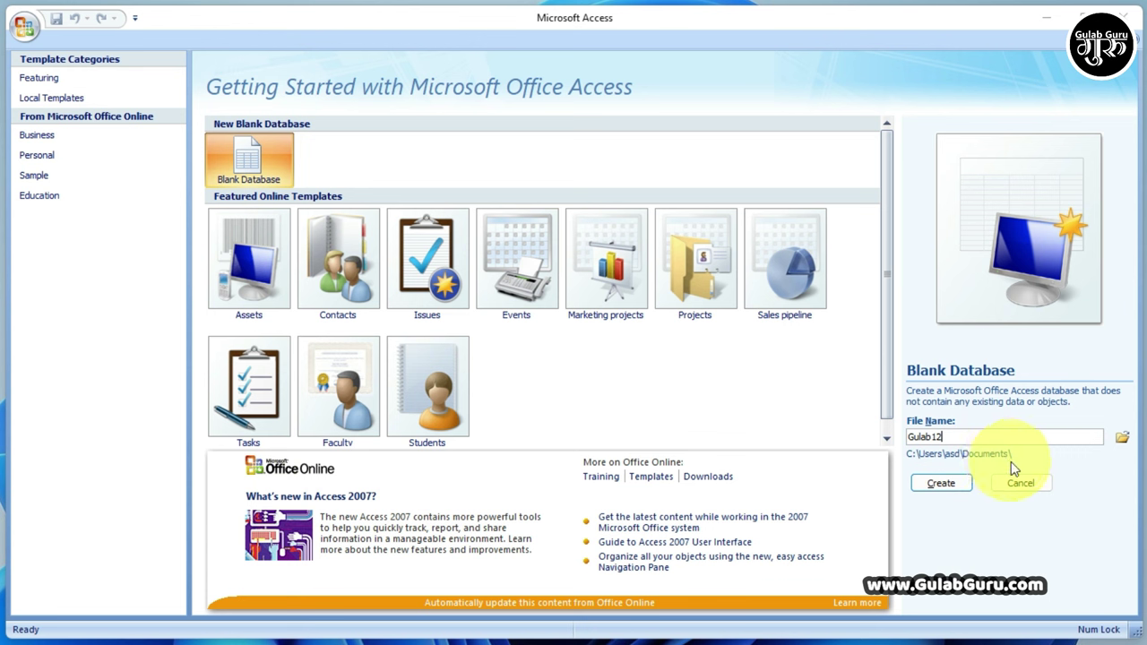
Set the Desktop as the save location for Gulab12 and create the blank database.
click(1124, 442)
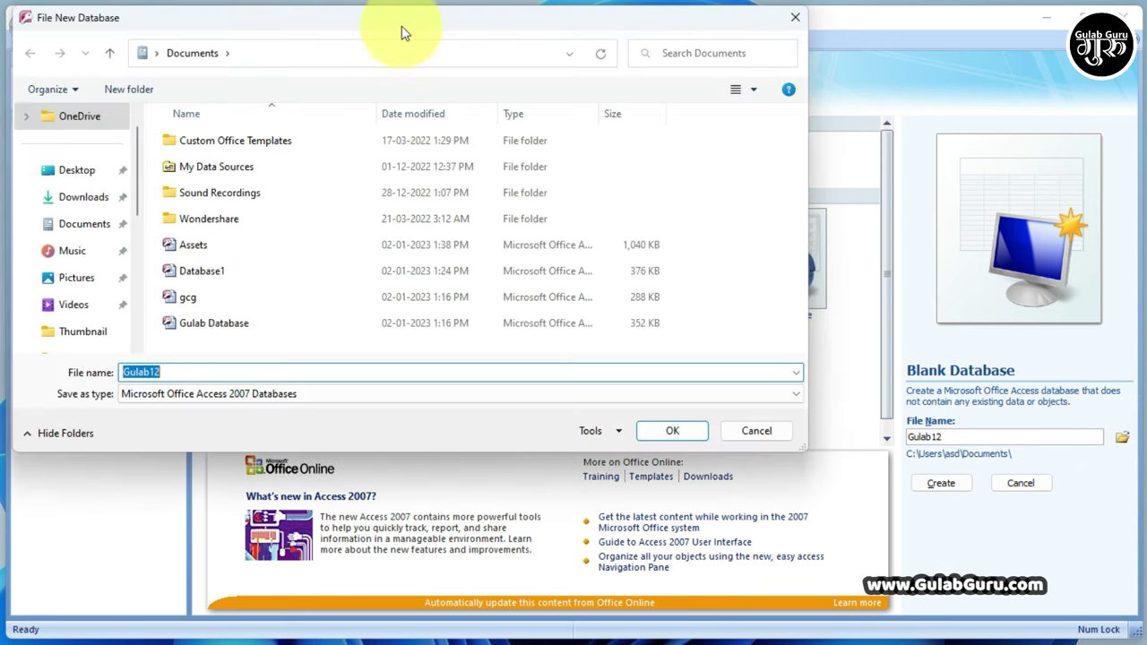
drag(397, 28, 615, 70)
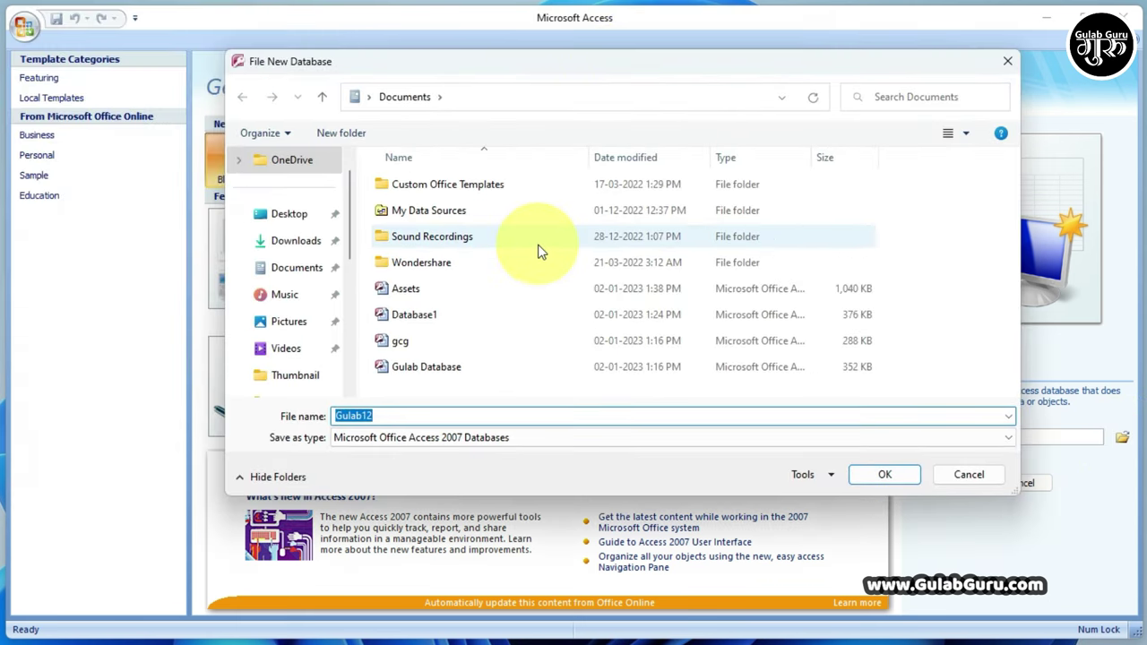
click(291, 217)
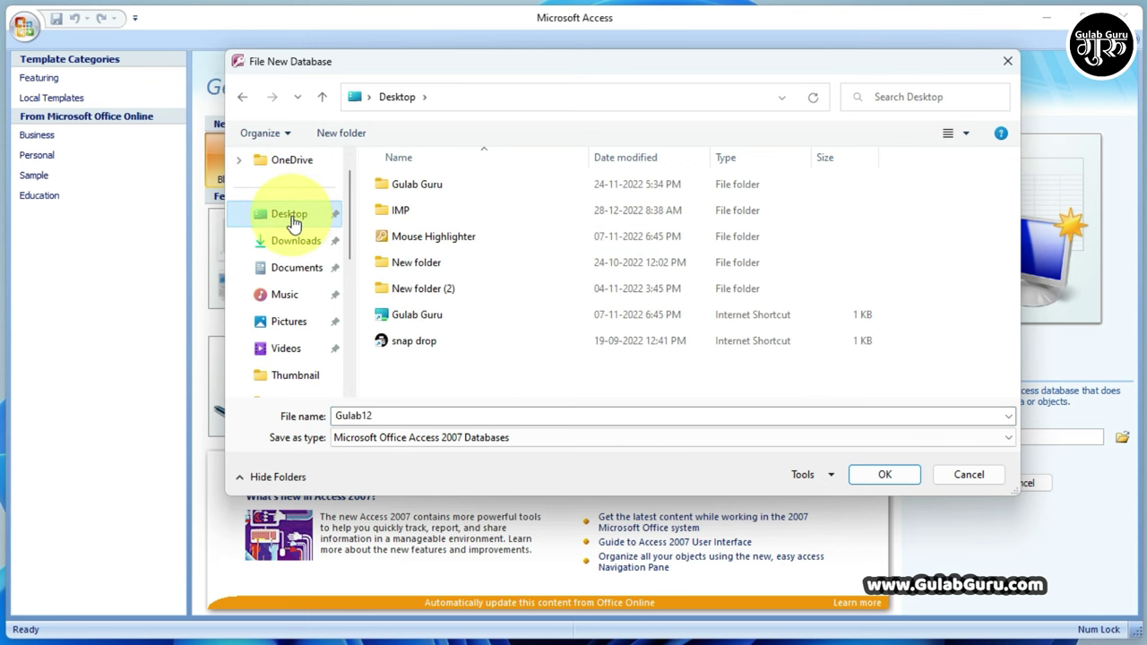
click(896, 477)
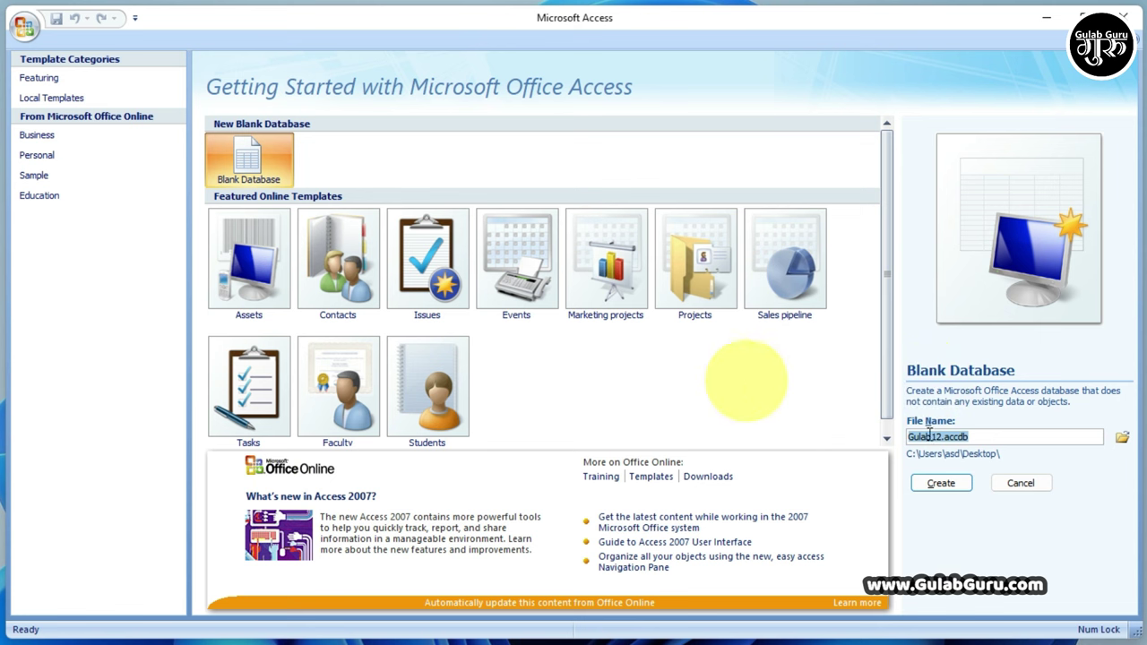
click(939, 482)
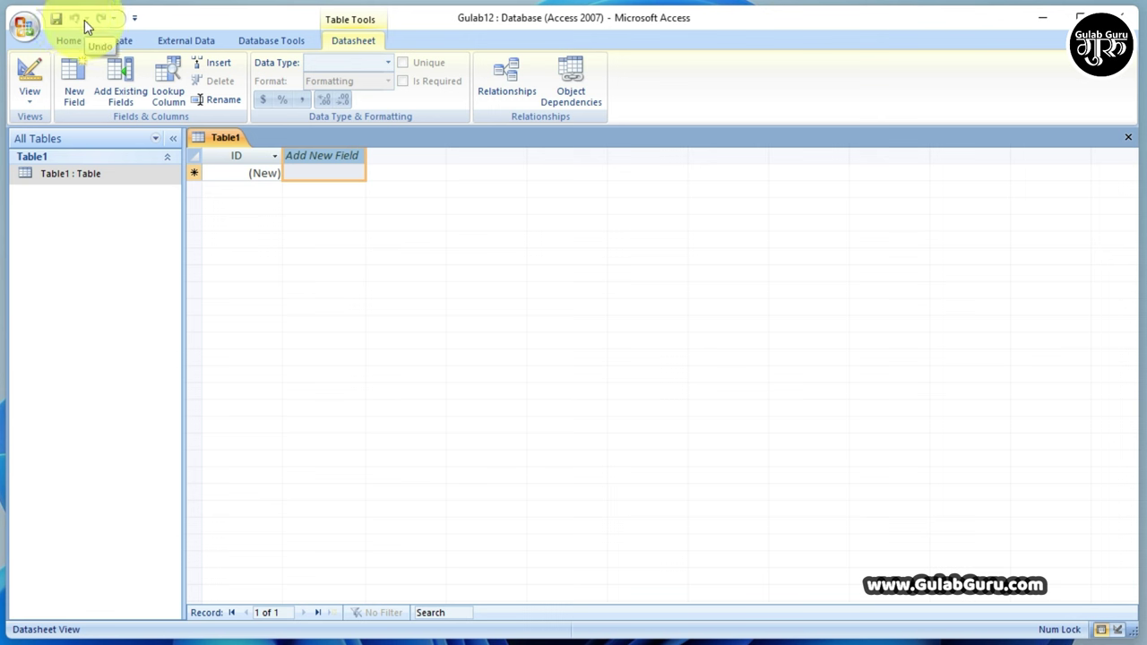
Add the Print Preview command to the Quick Access Toolbar.
click(134, 20)
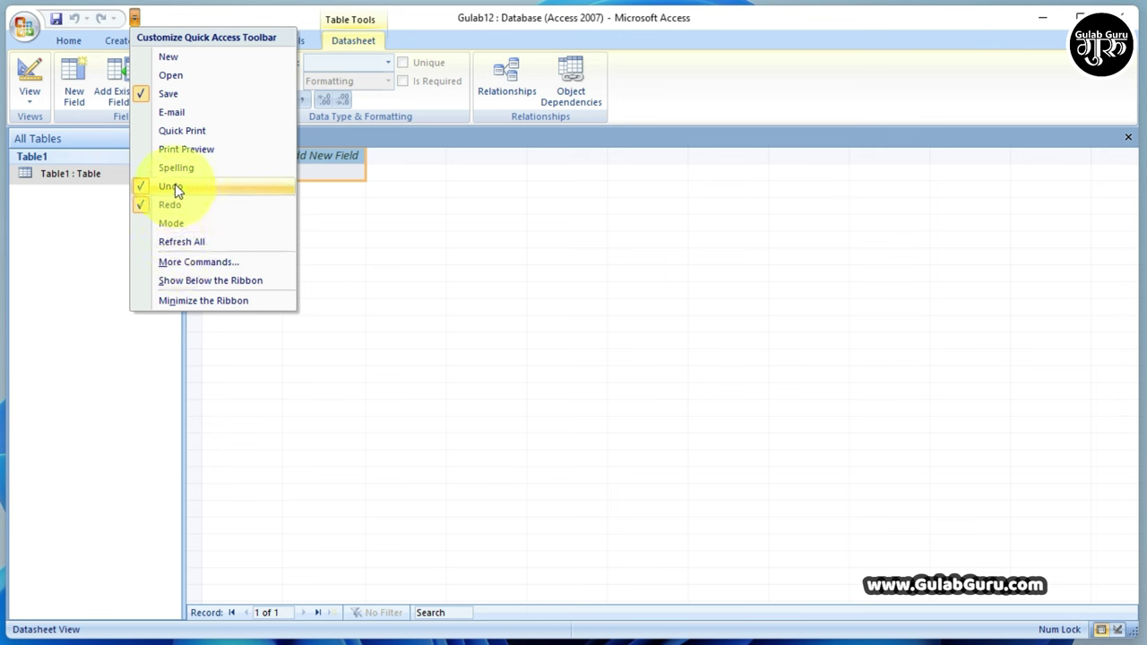
click(173, 149)
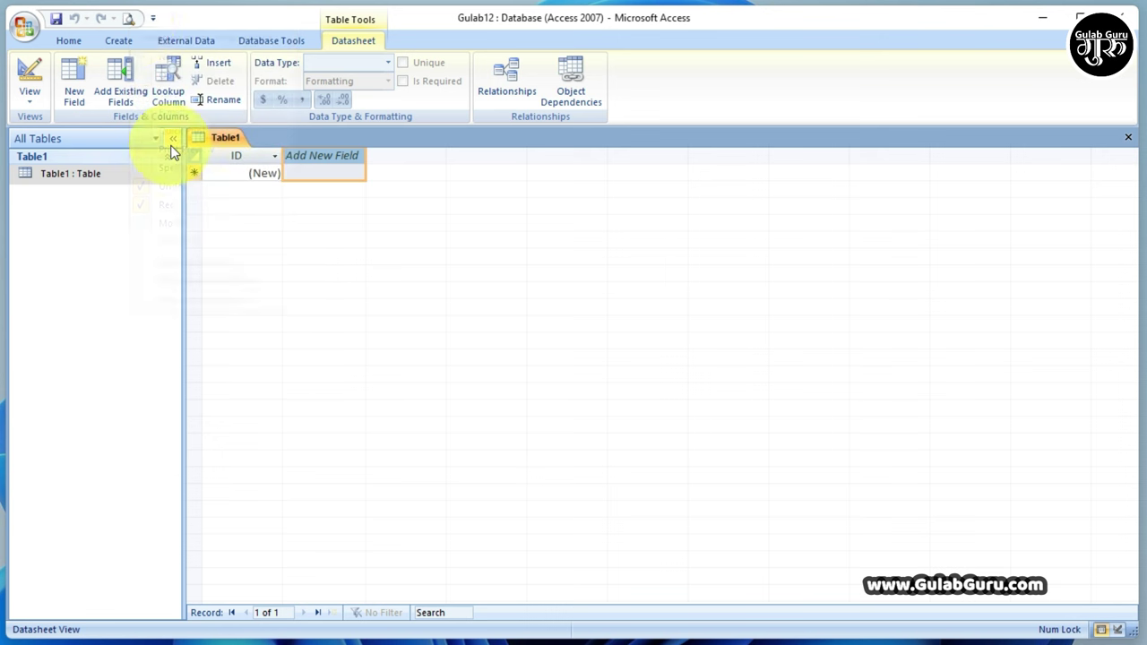
Add the E-mail command to the Quick Access Toolbar and remove it again.
click(152, 18)
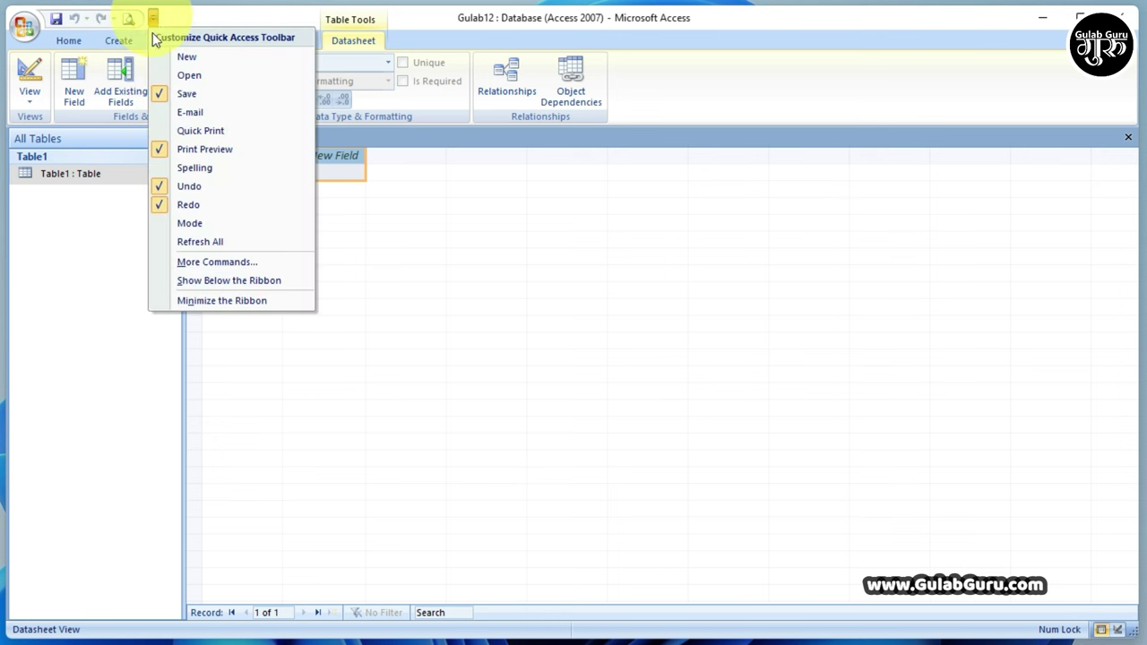
click(176, 113)
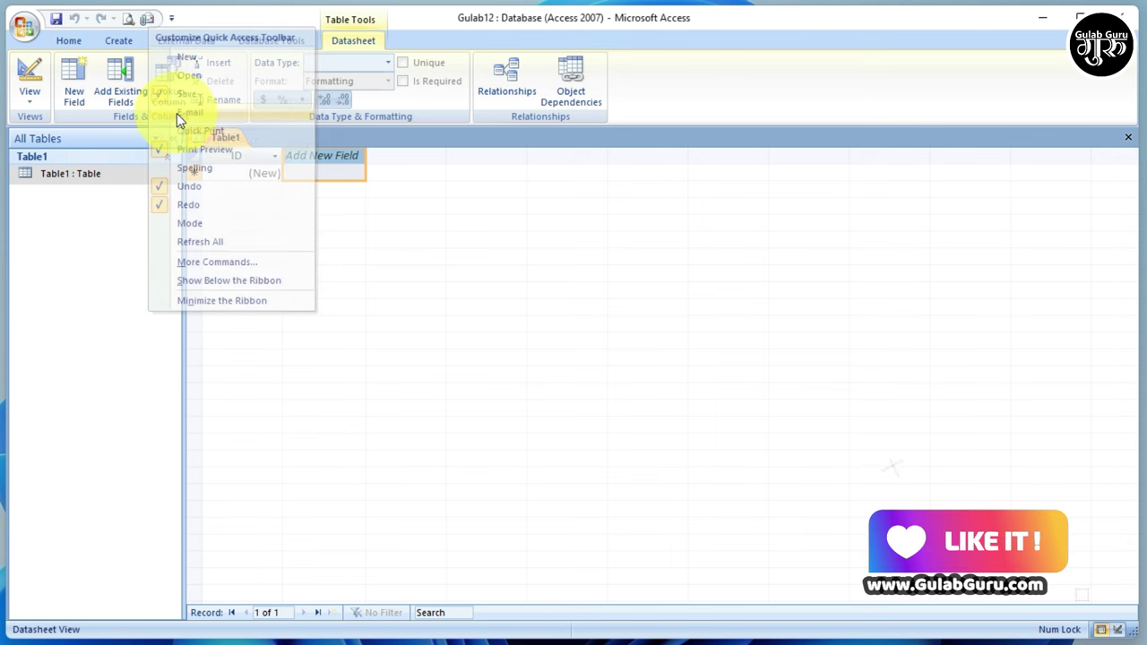
click(173, 19)
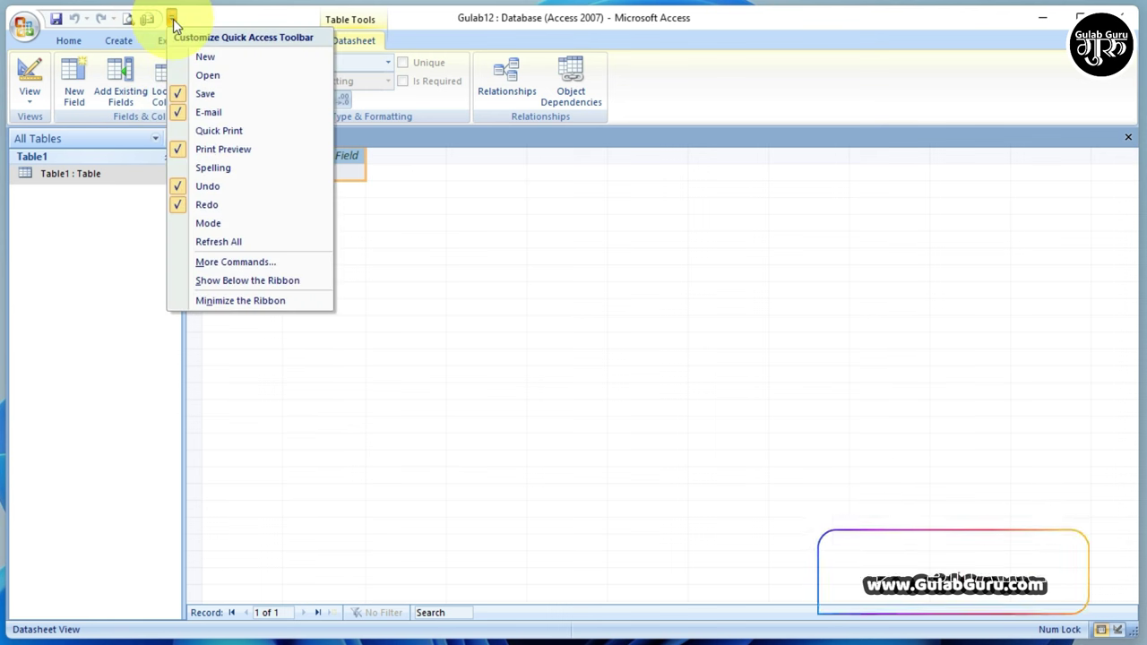
click(199, 112)
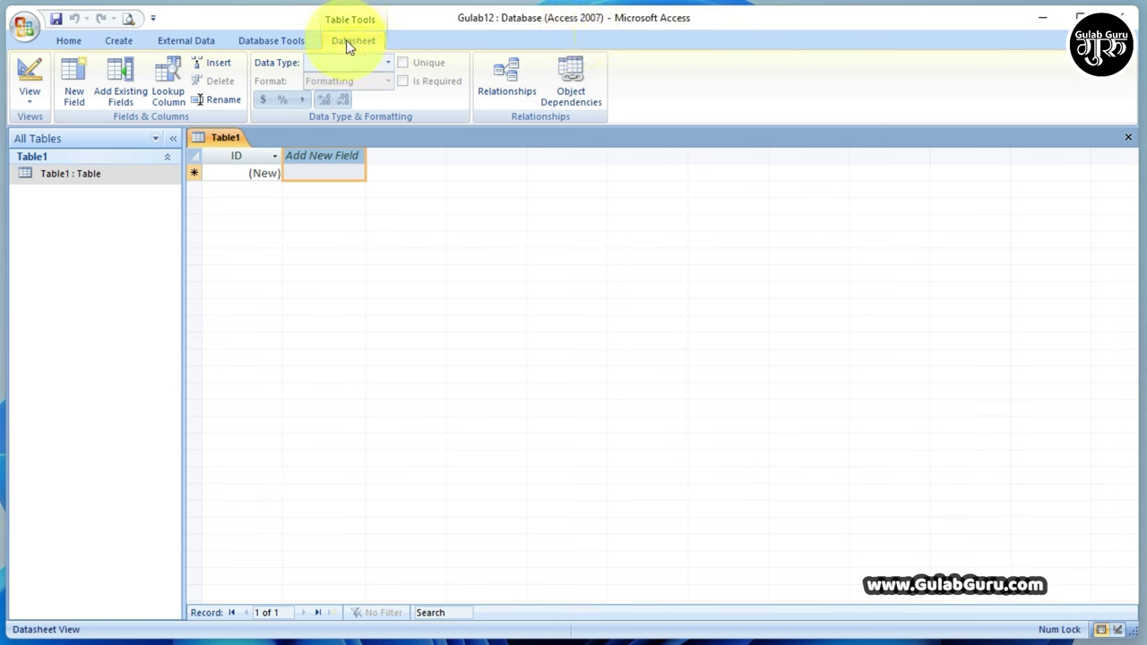
Examine the ribbon commands grouped under Home, Create, External Data, Database Tools and Datasheet.
click(68, 40)
click(120, 42)
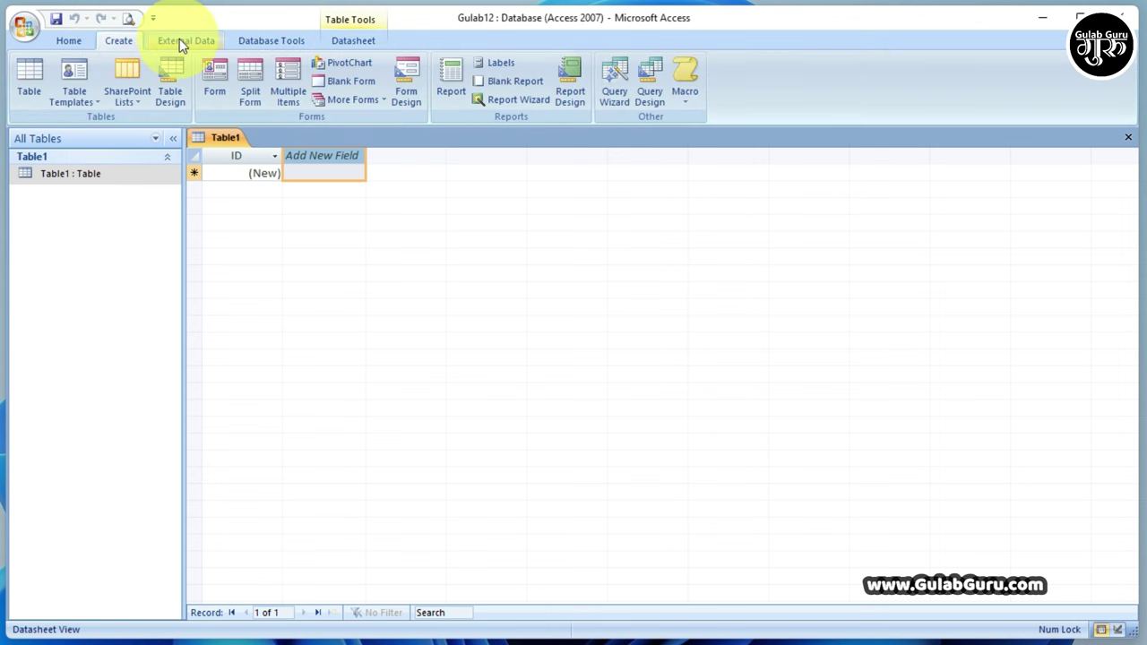
click(181, 40)
click(271, 45)
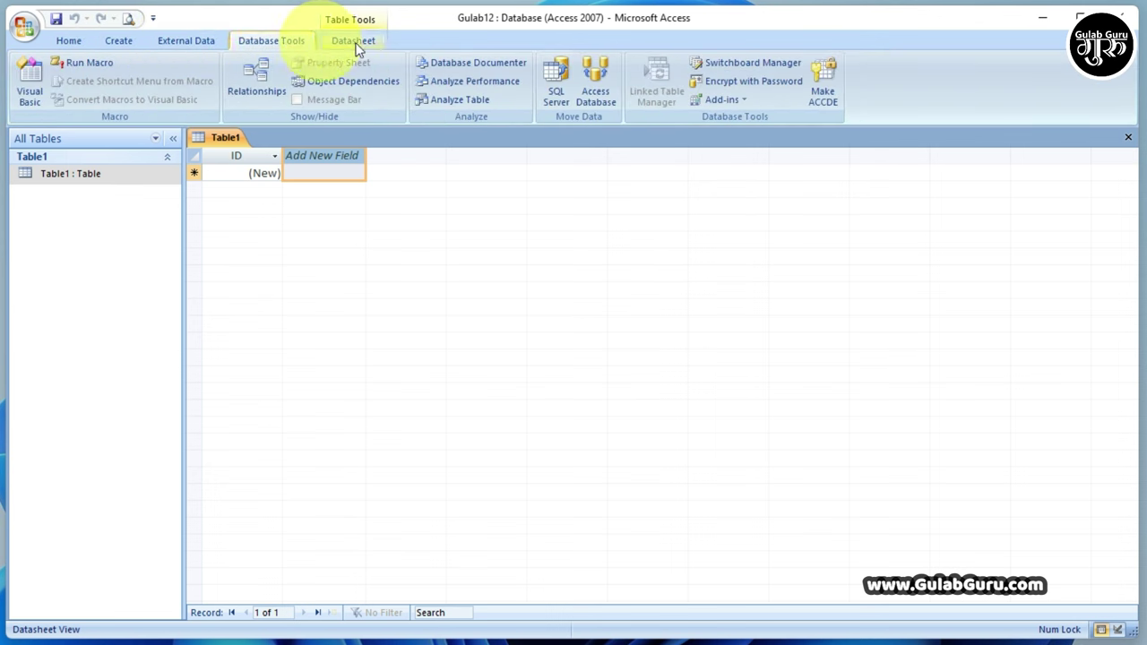
click(364, 41)
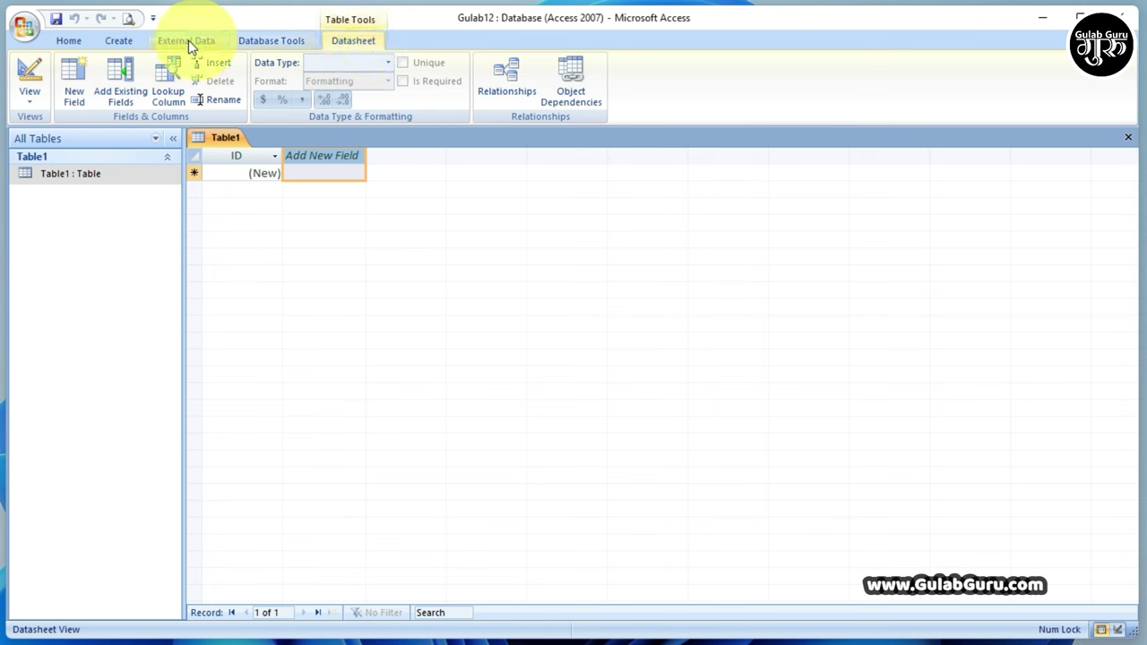
click(70, 40)
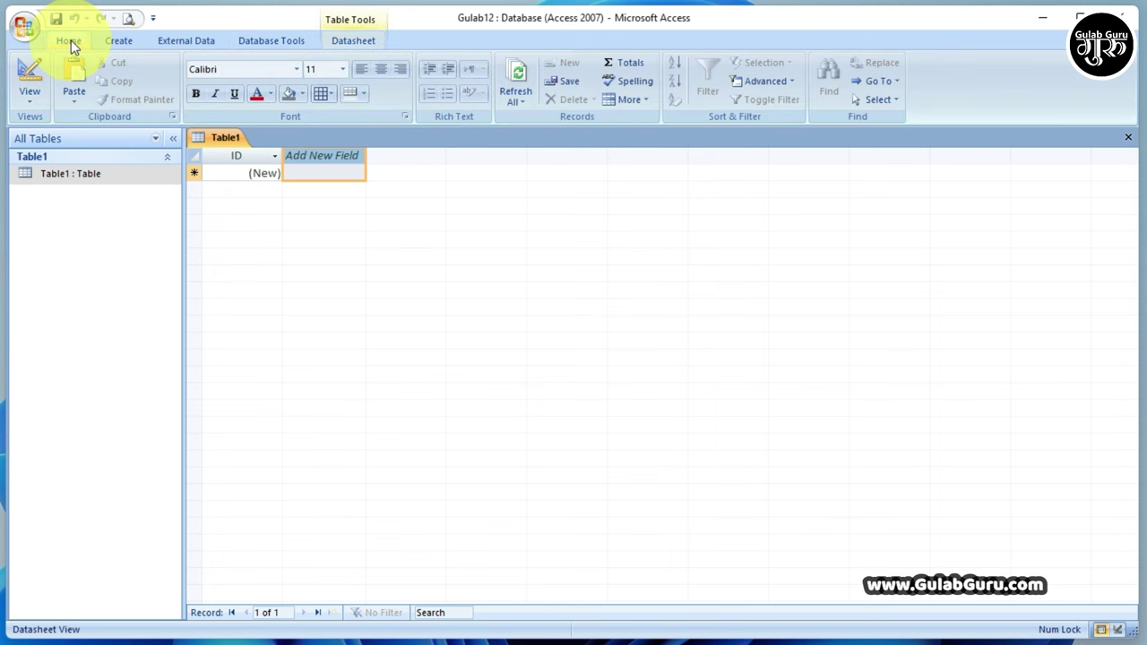
click(116, 45)
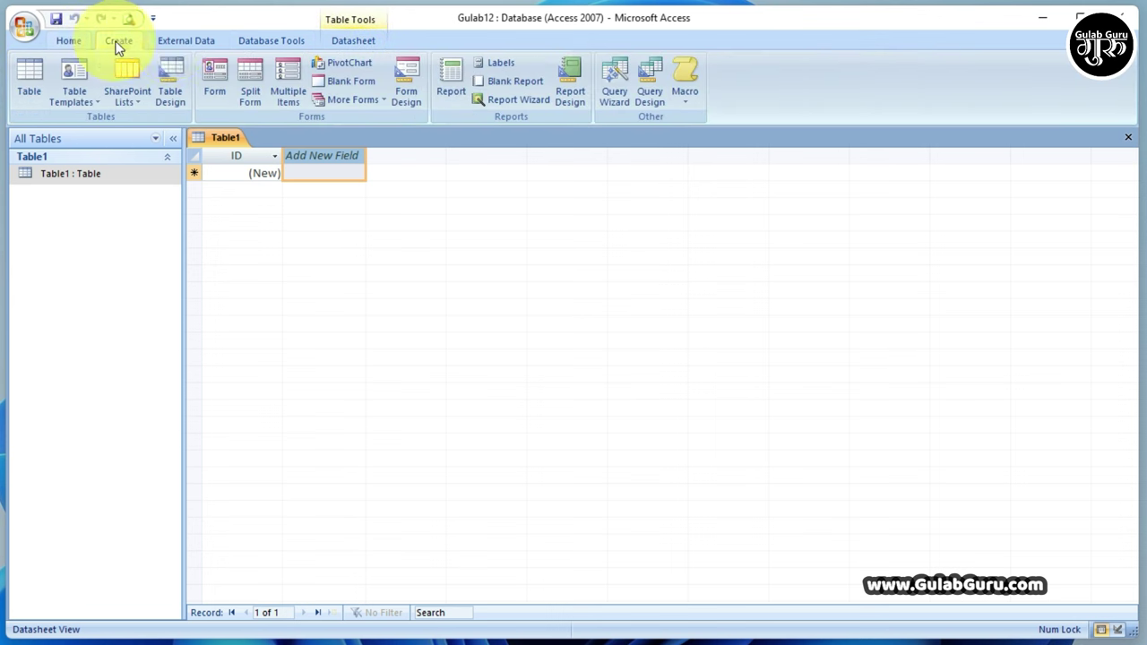
click(184, 41)
click(271, 42)
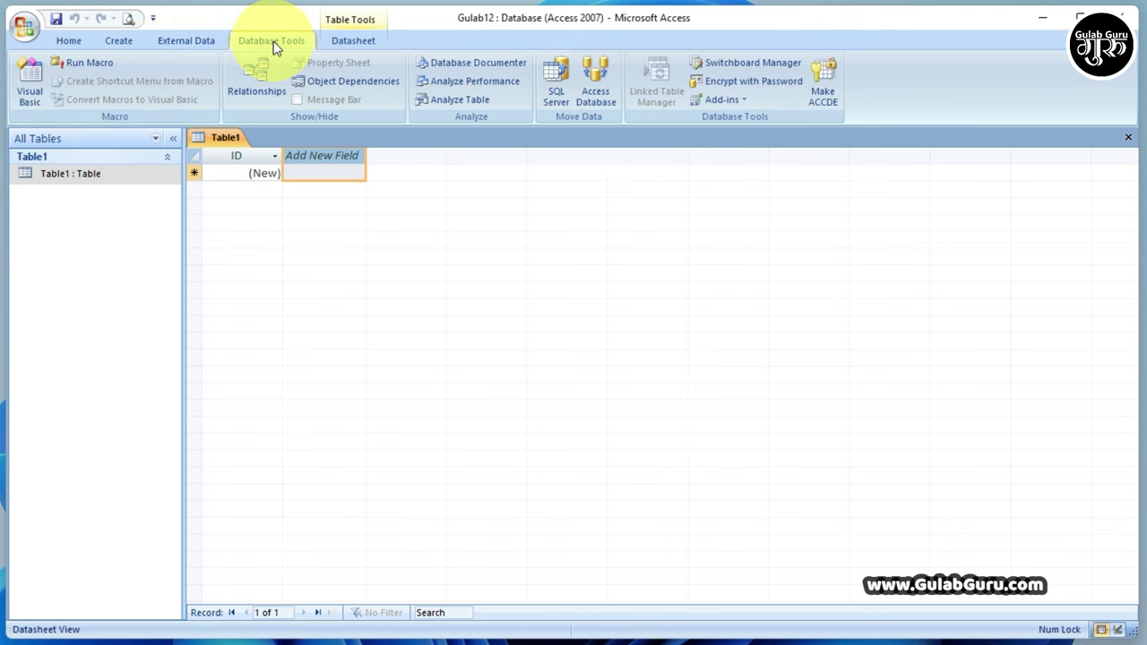
click(364, 45)
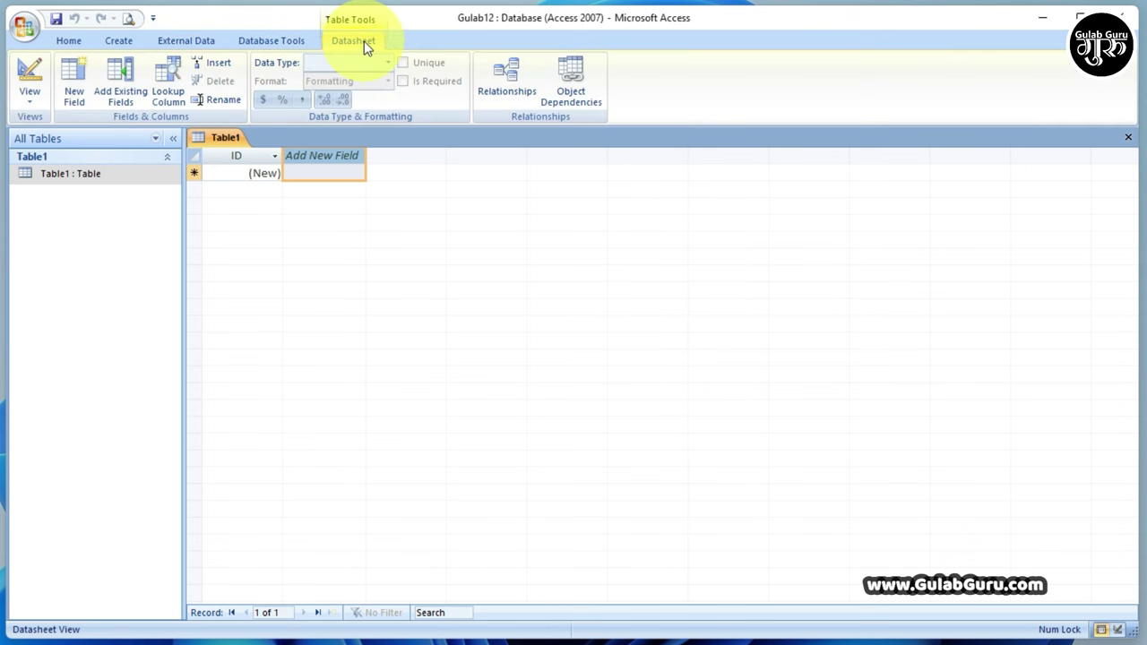
click(273, 43)
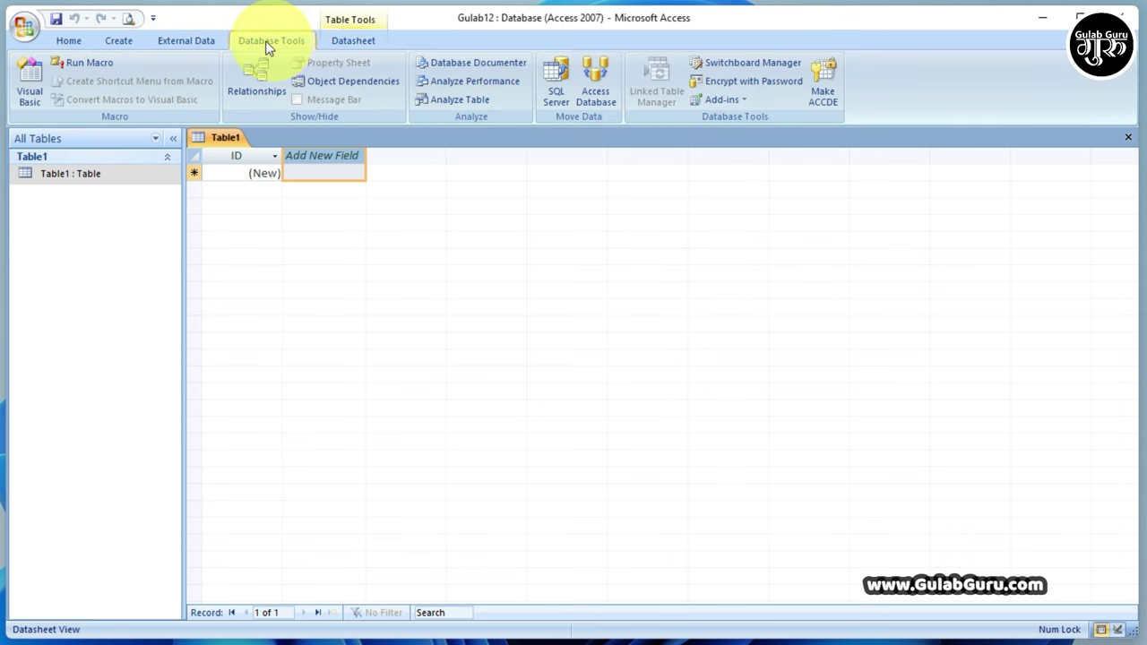
click(186, 42)
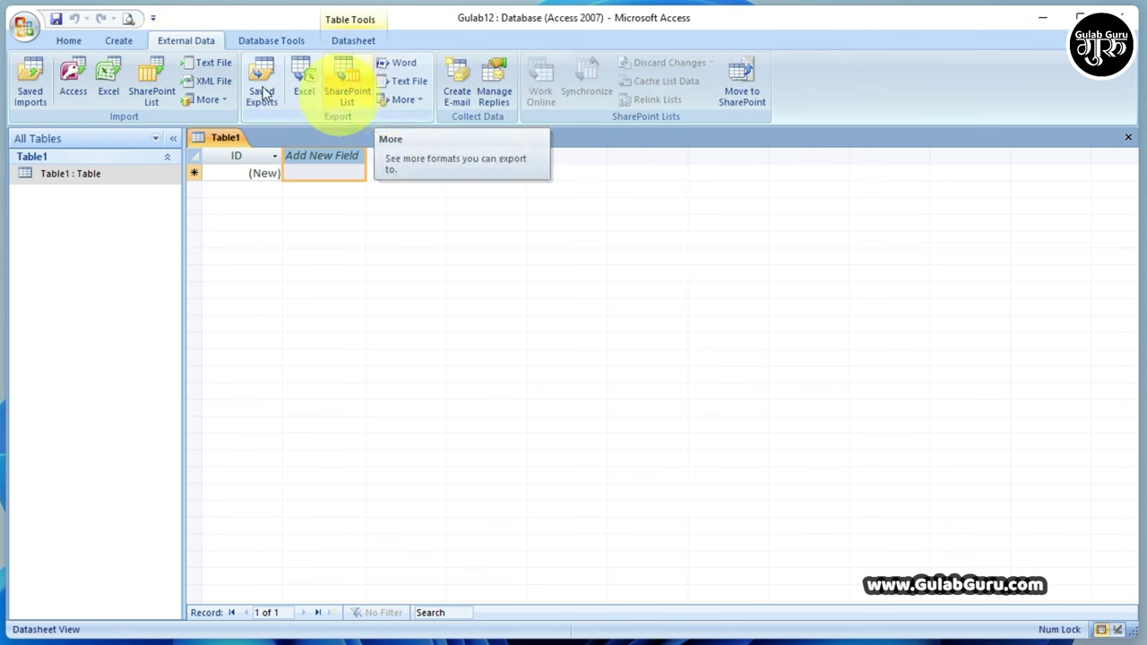
click(118, 42)
click(70, 41)
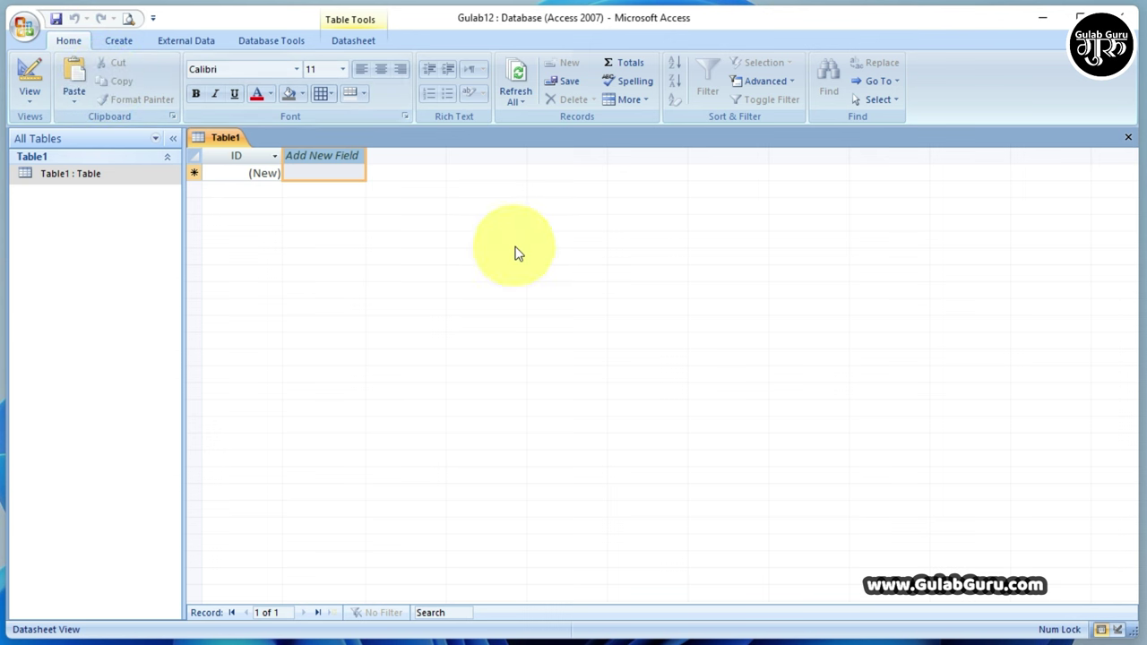
Minimize the ribbon and restore it to full size.
right_click(422, 42)
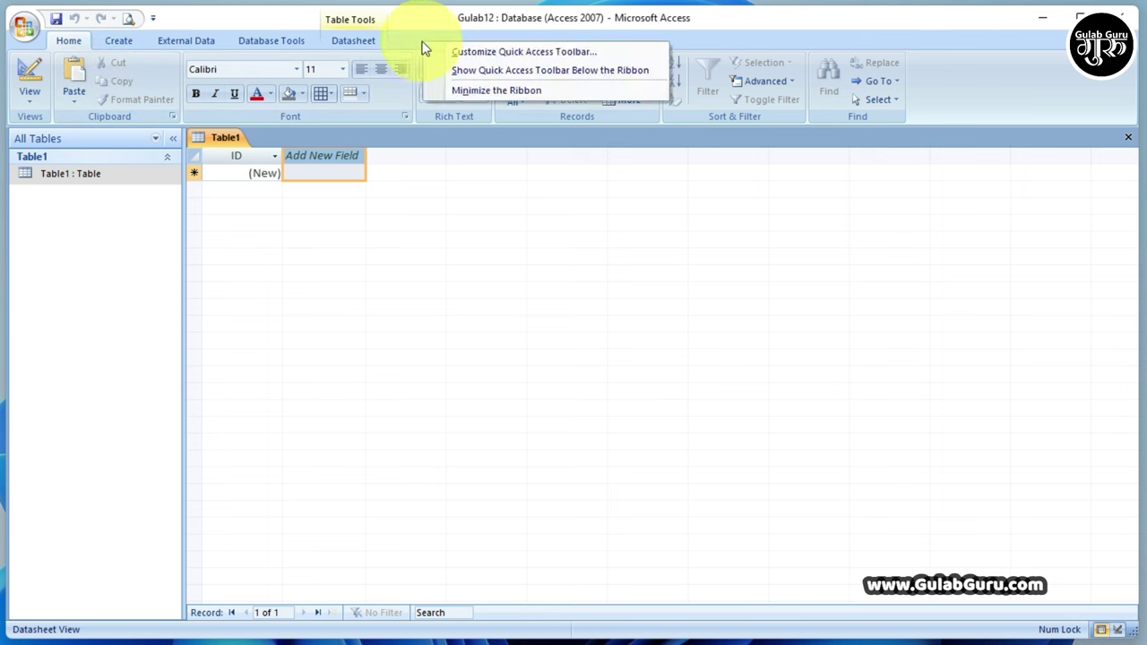
click(481, 90)
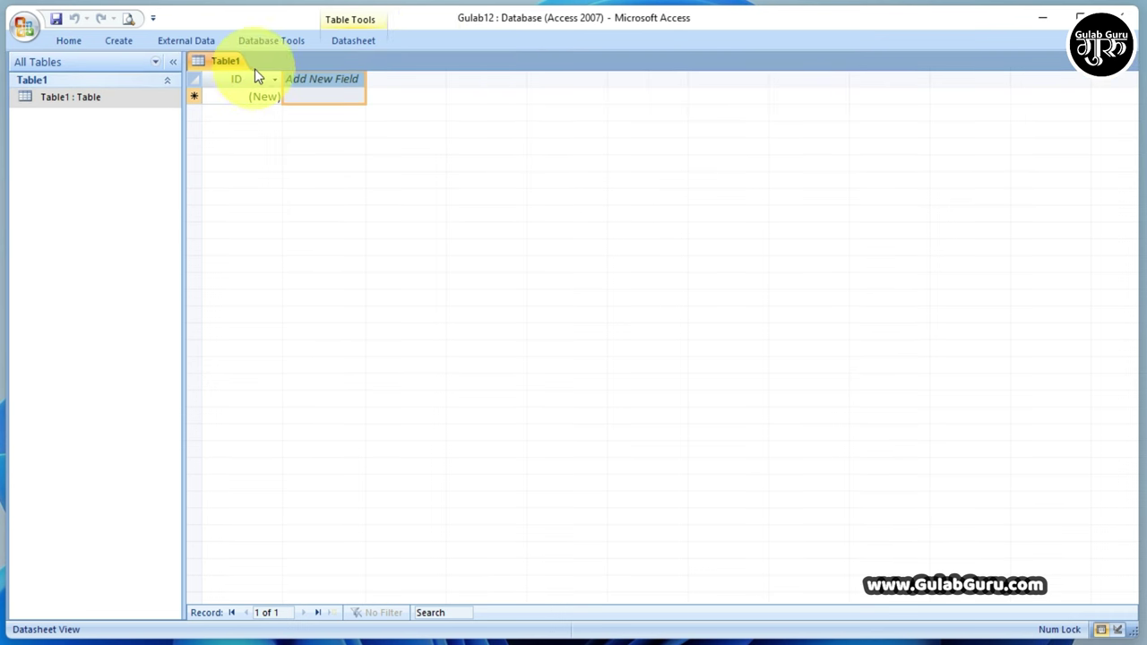
right_click(431, 42)
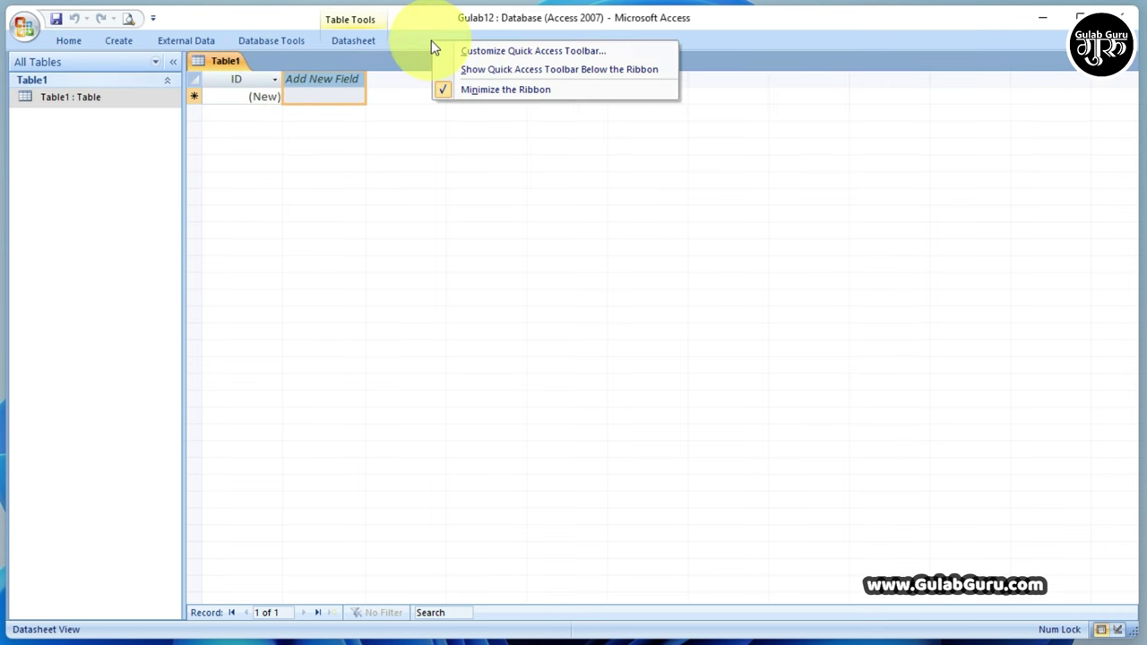
click(482, 90)
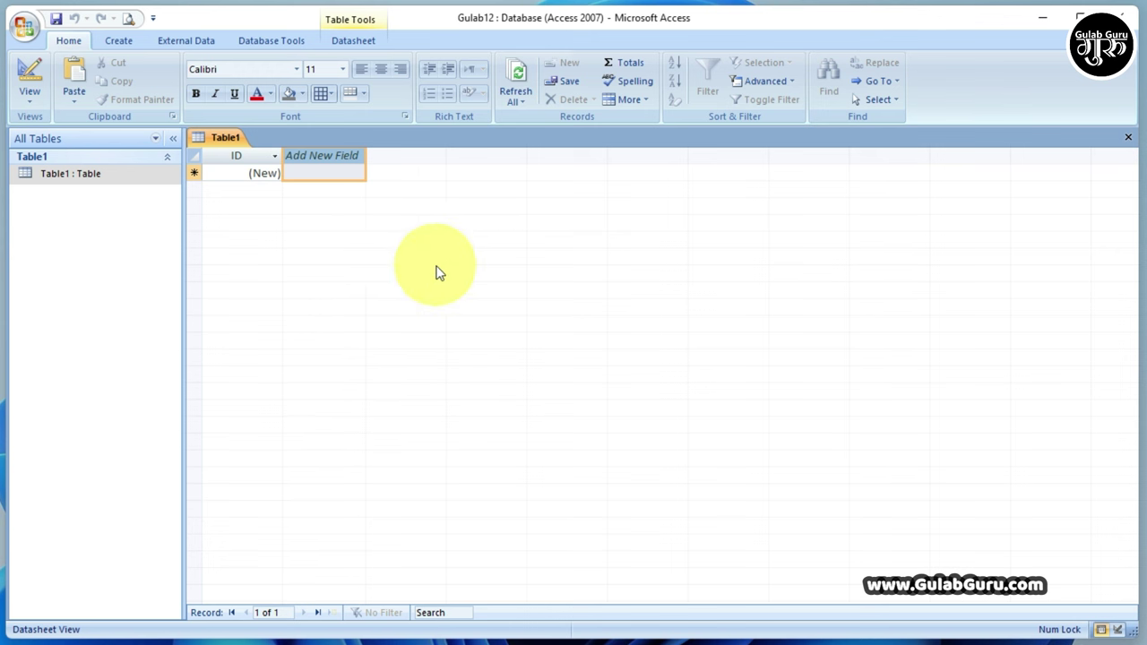
Switch the new table to Design View, saving it under the name Table1.
key(shift+Tab)
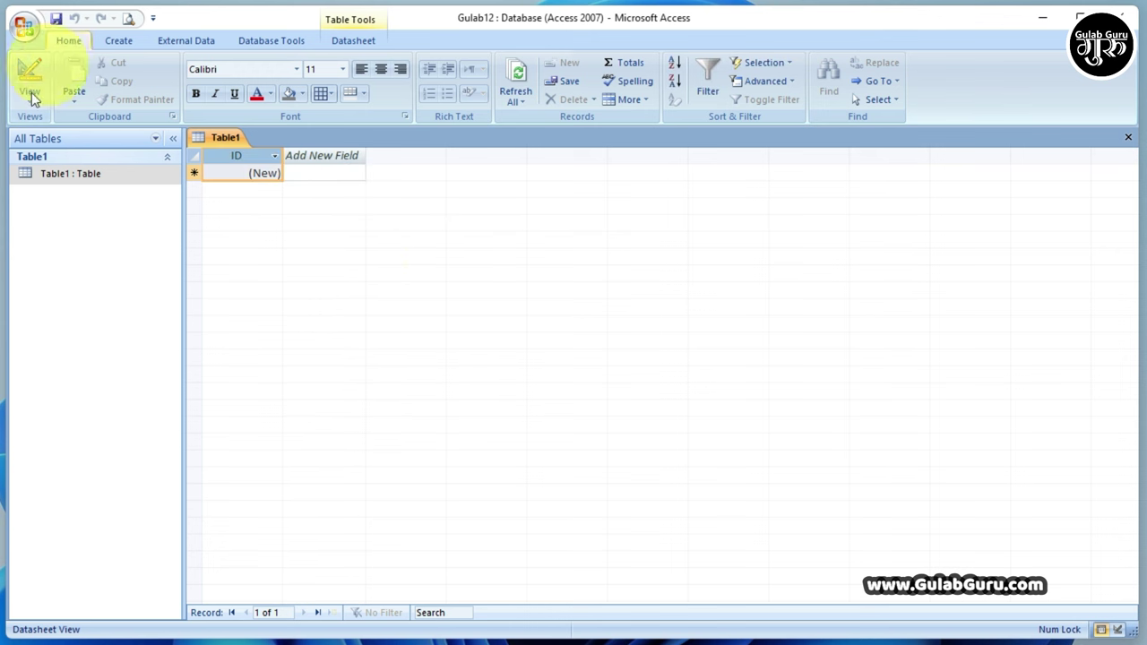
click(30, 101)
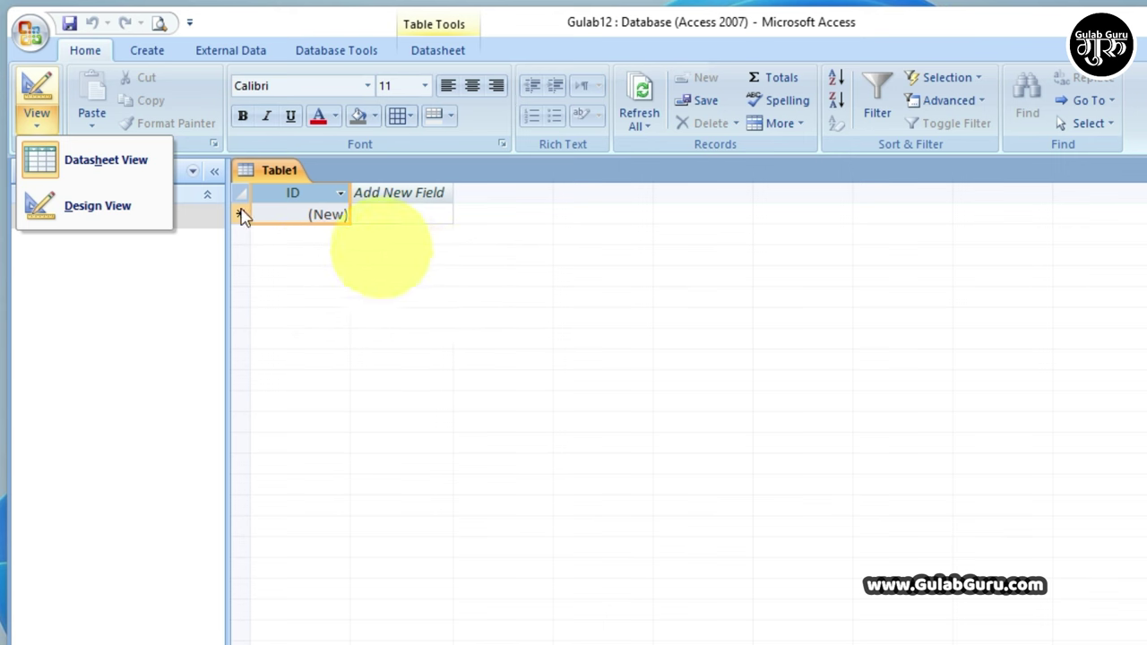
click(97, 207)
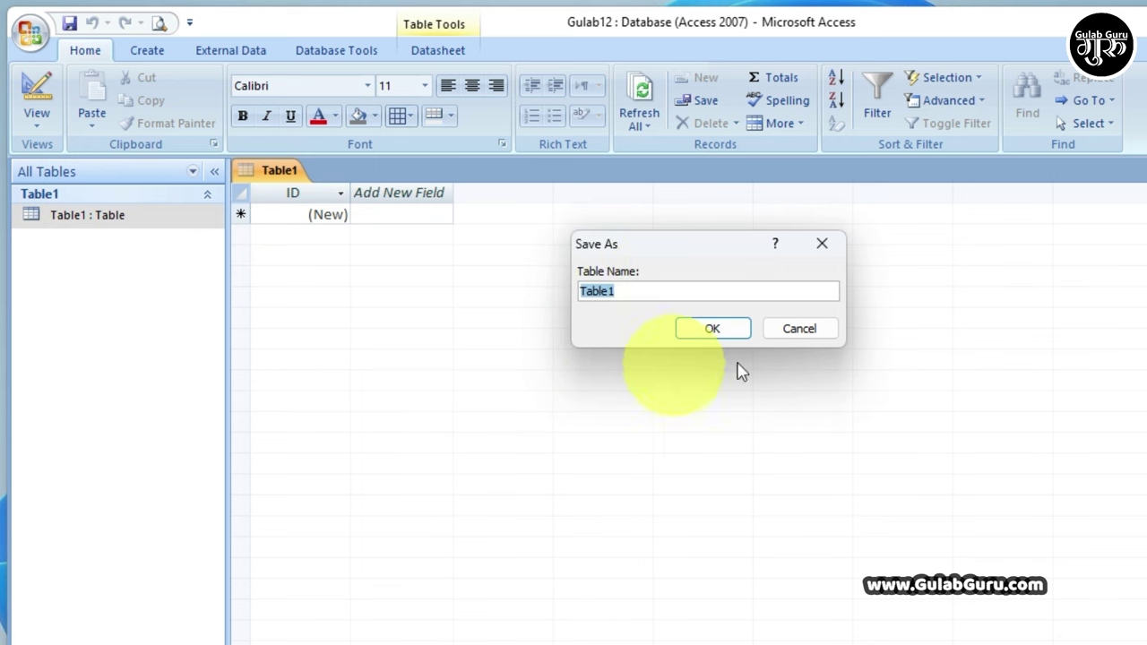
click(713, 330)
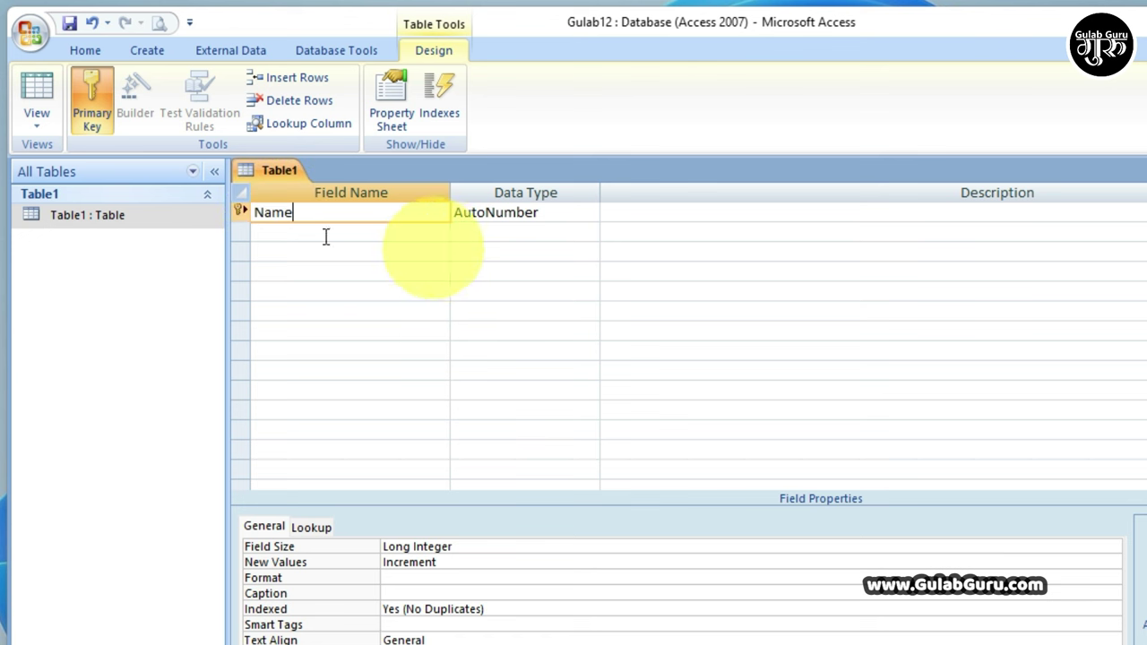
Name the first field of Table1 Name, accepting the reserved word, and set its data type to Text.
click(550, 212)
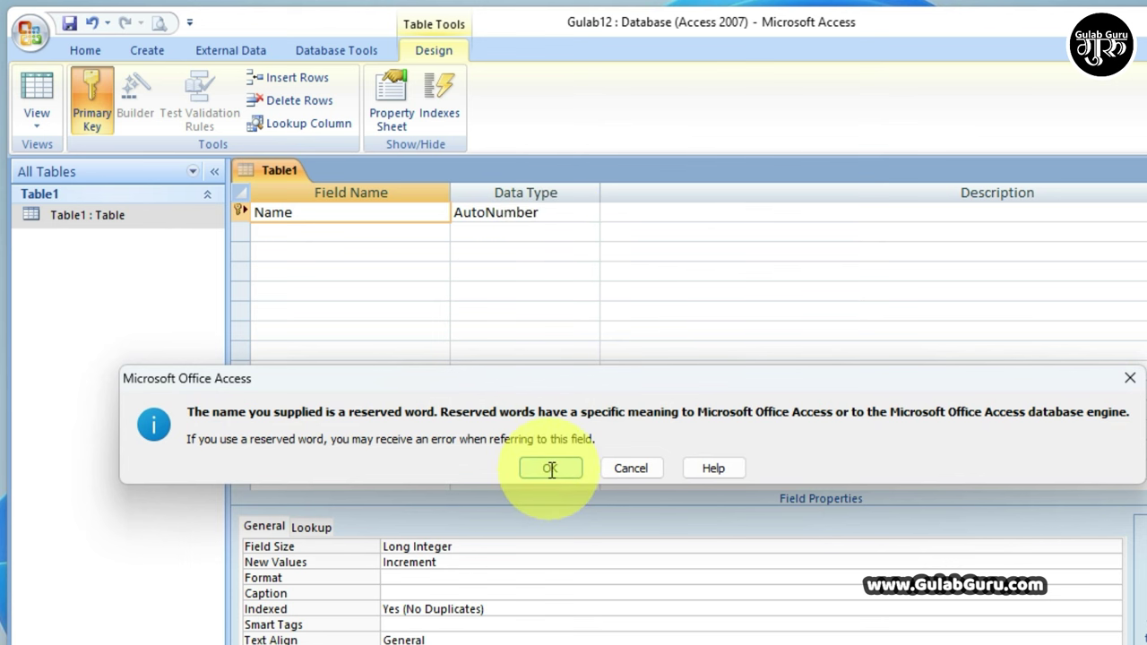
click(550, 468)
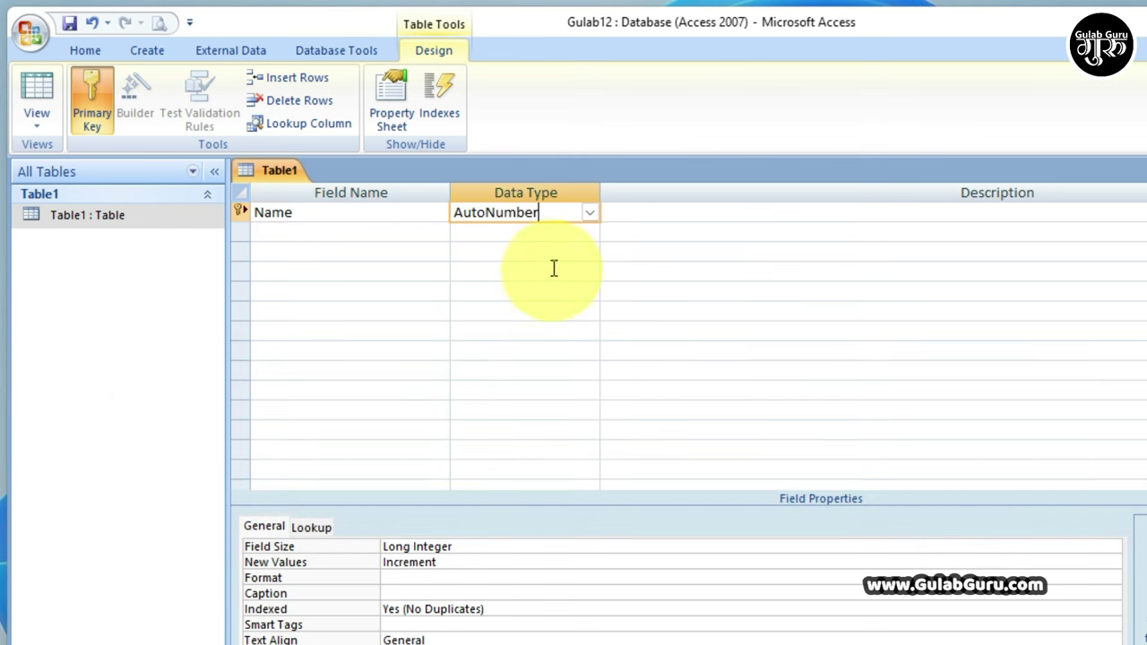
click(591, 215)
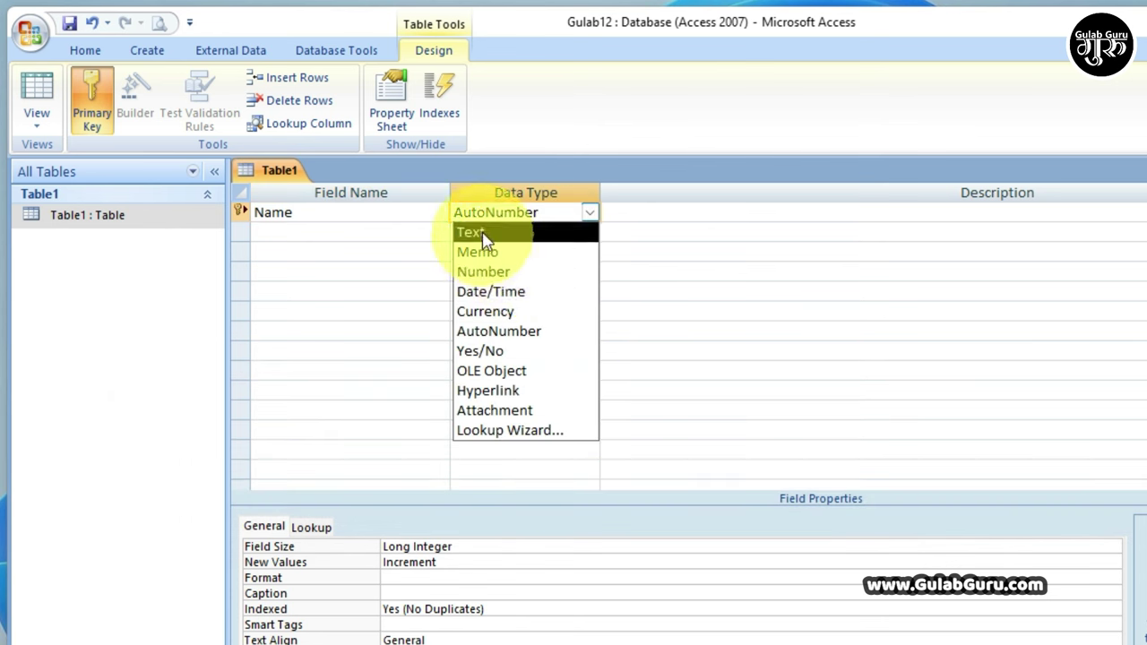
click(484, 233)
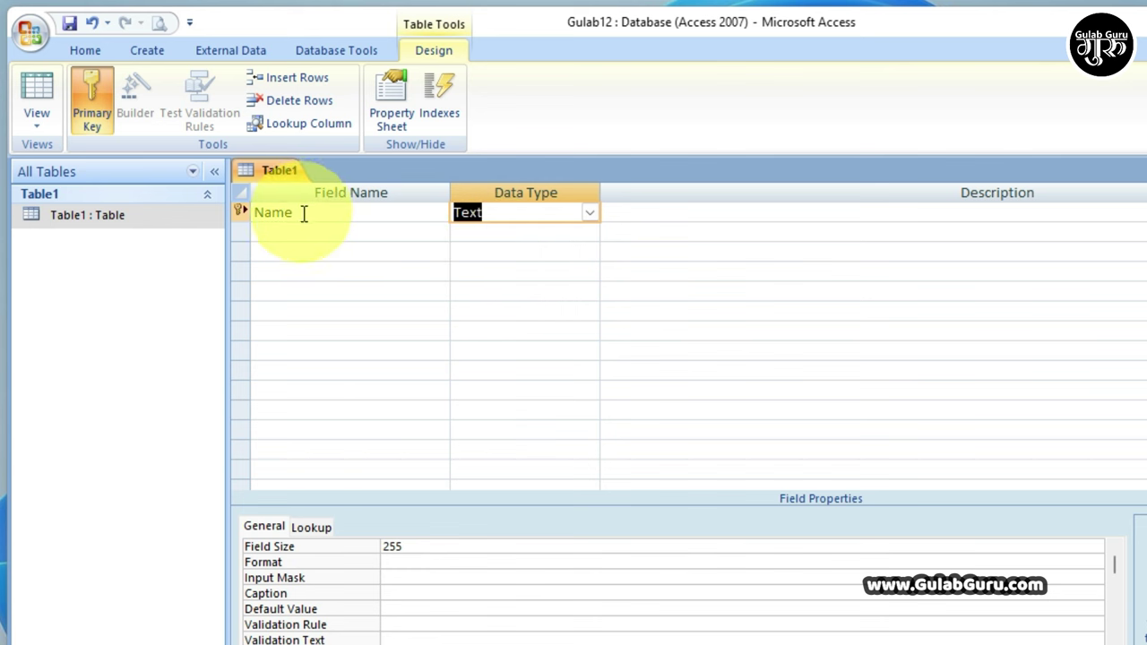
click(536, 210)
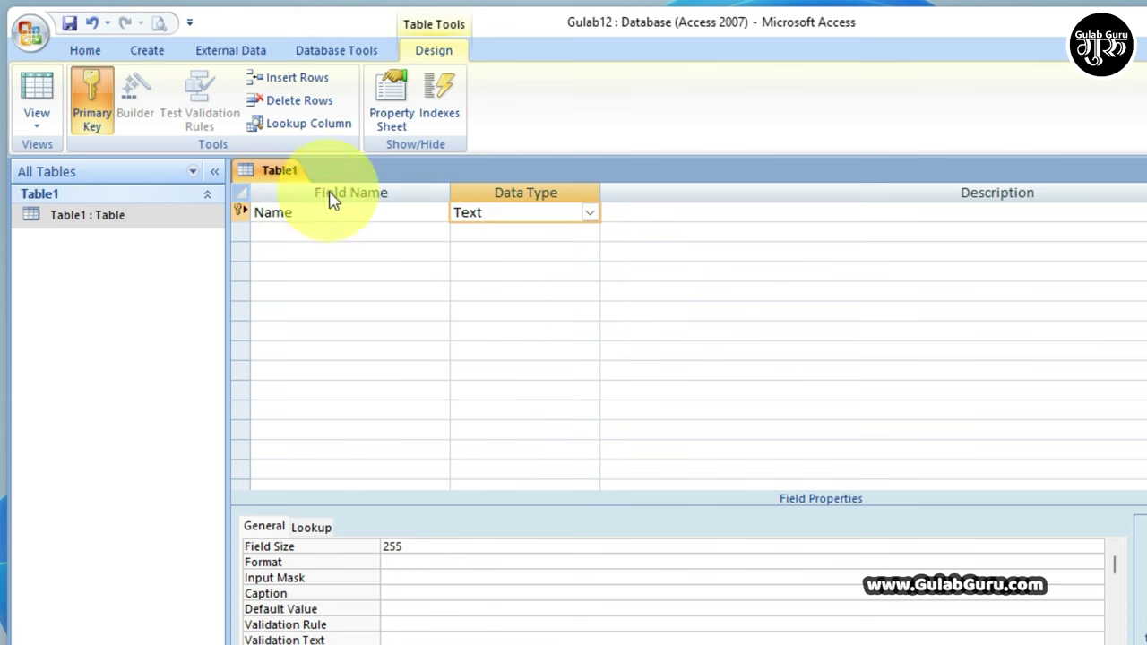
click(314, 232)
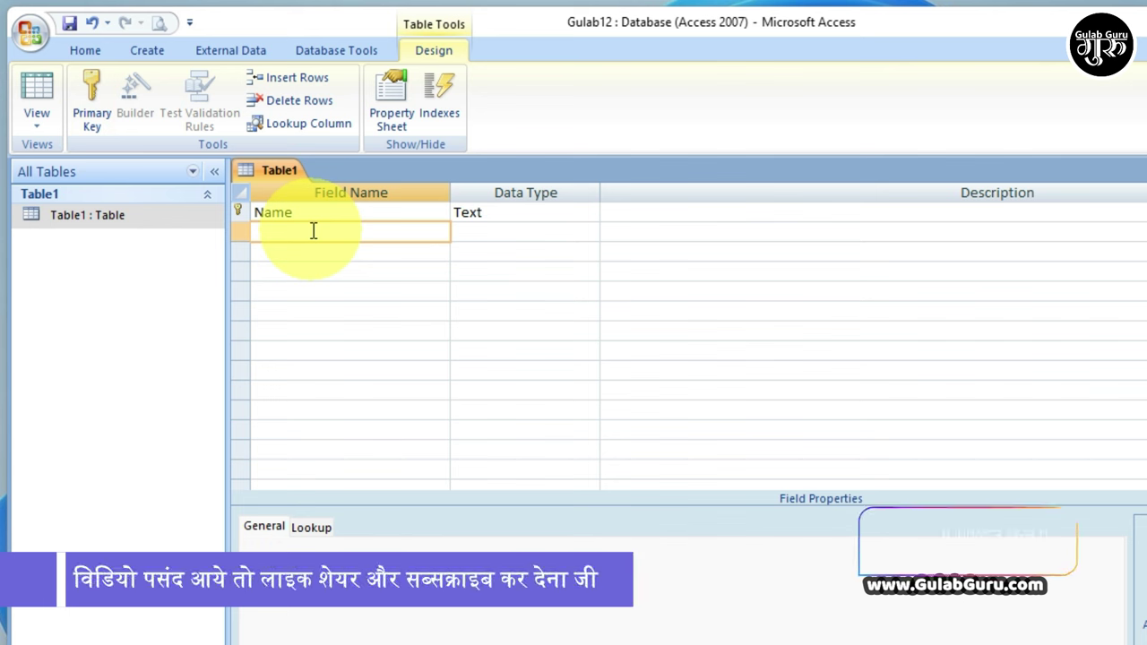
Add a Course field with data type Text and a Fees field with data type Number to Table1.
text(Course)
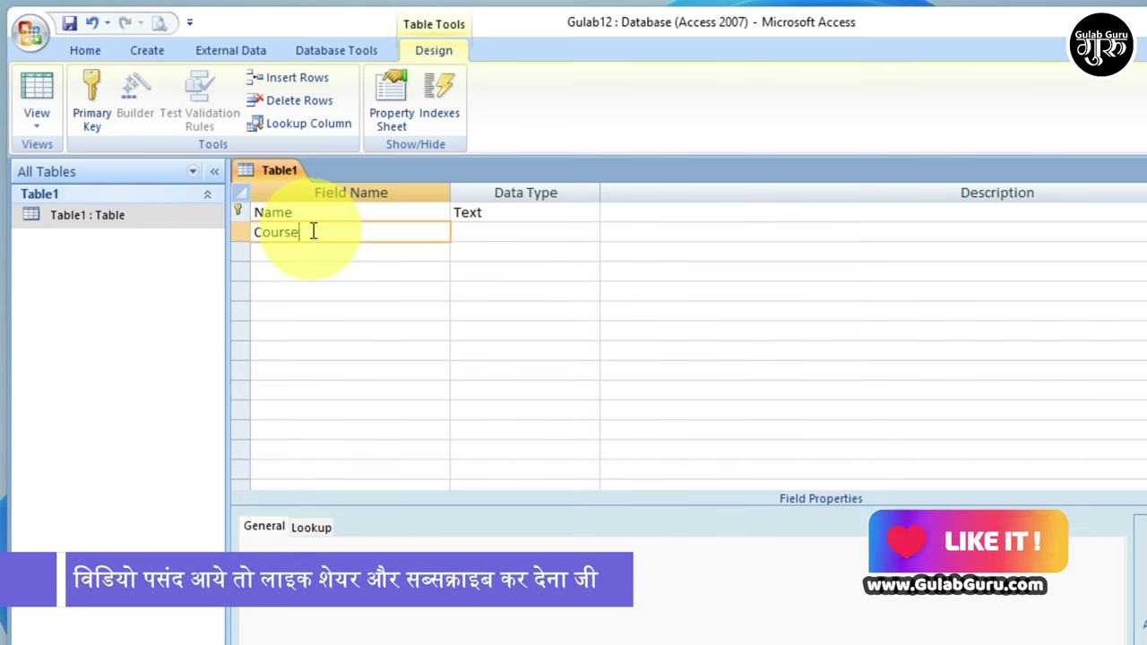
click(514, 233)
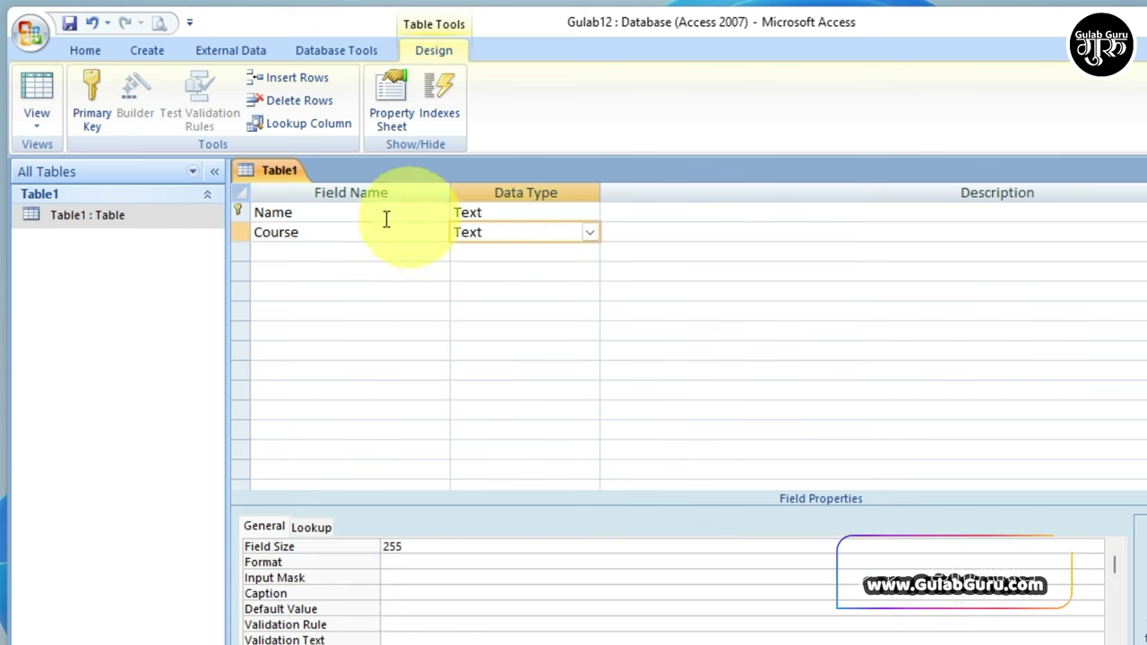
click(329, 253)
text(F)
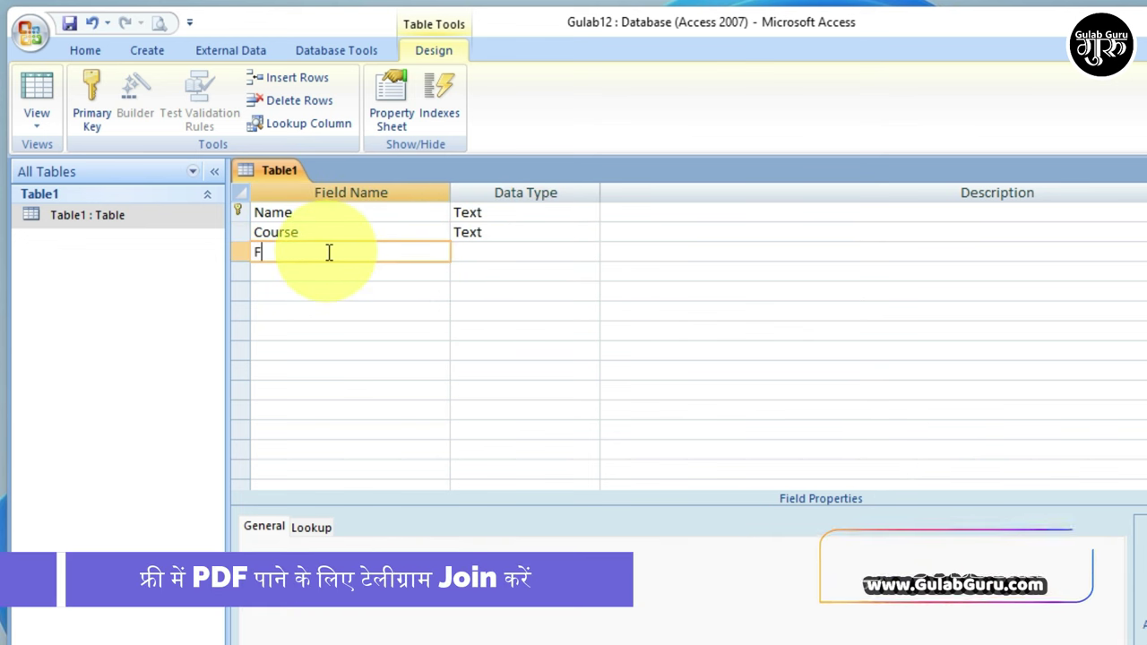
text(ees)
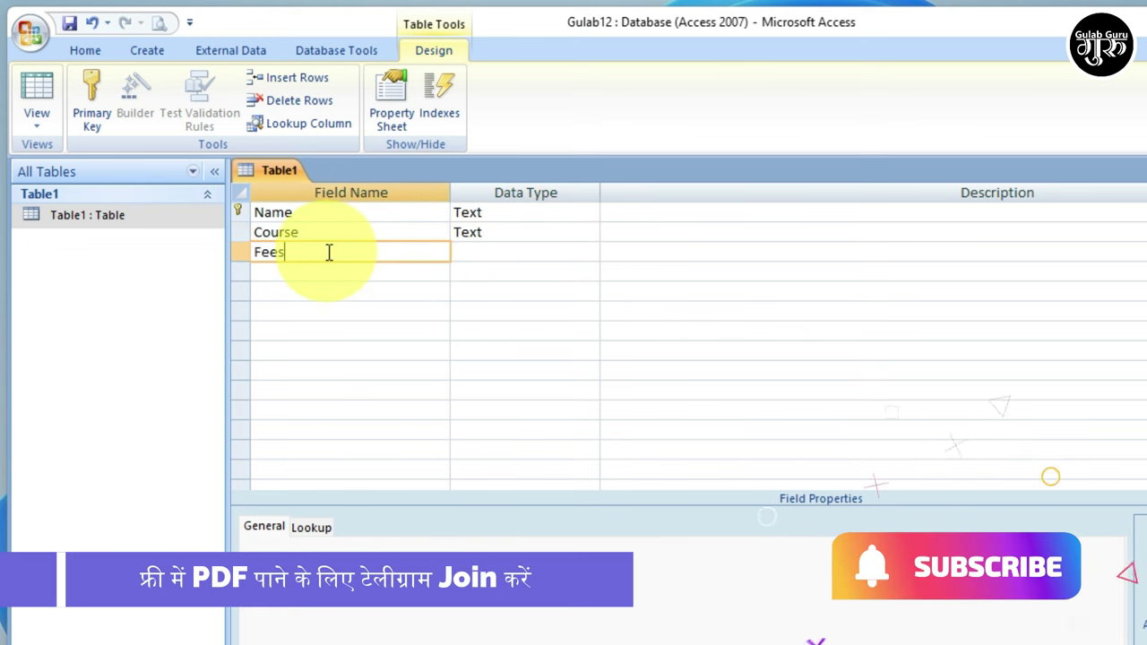
click(521, 252)
click(590, 251)
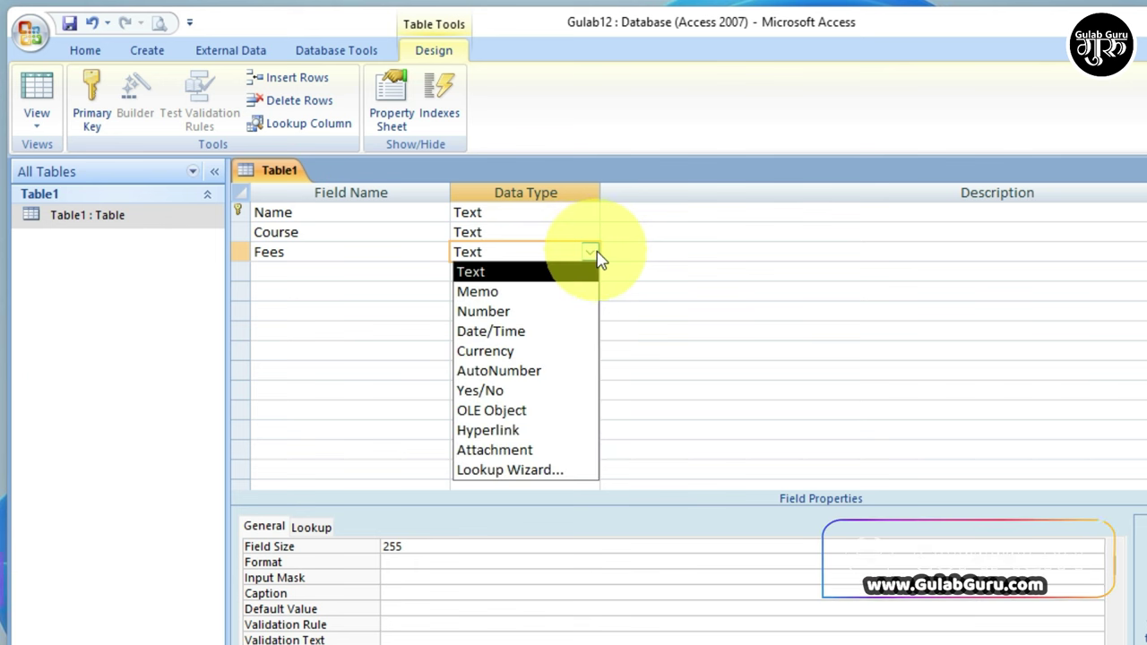
click(512, 312)
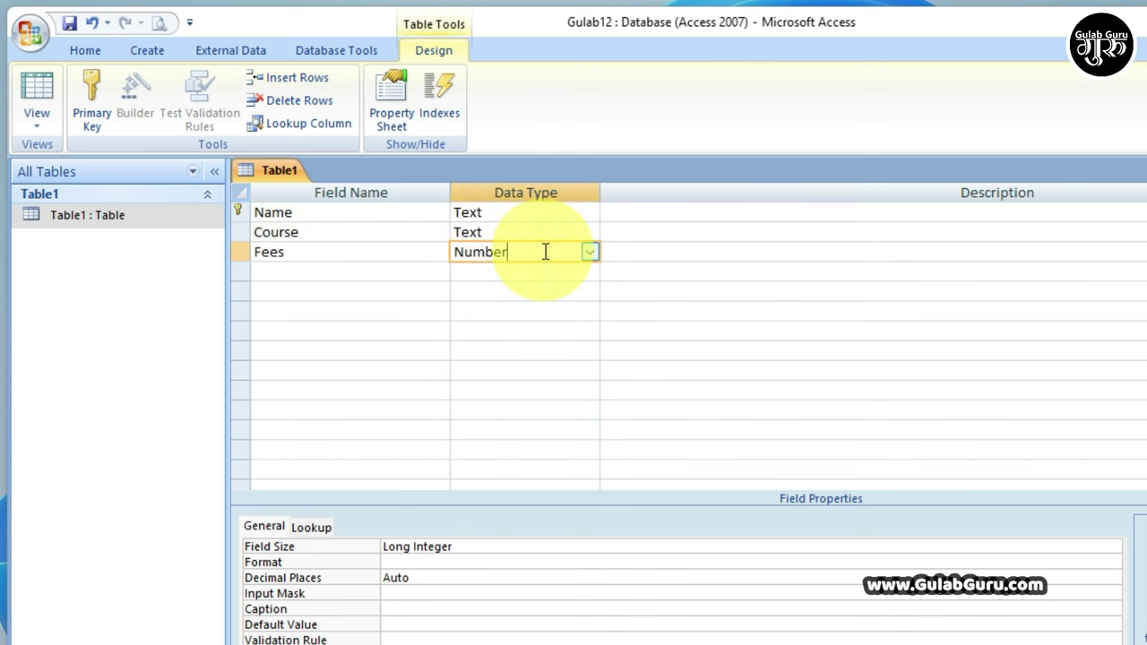
Examine the data types available for the Fees field.
click(367, 273)
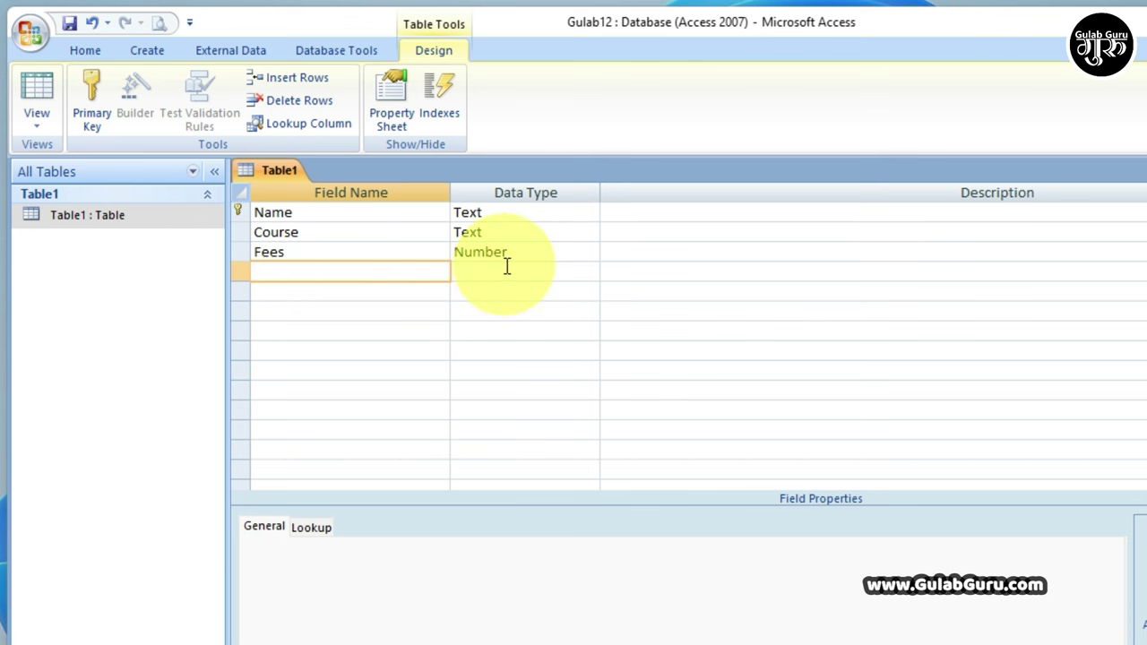
click(357, 289)
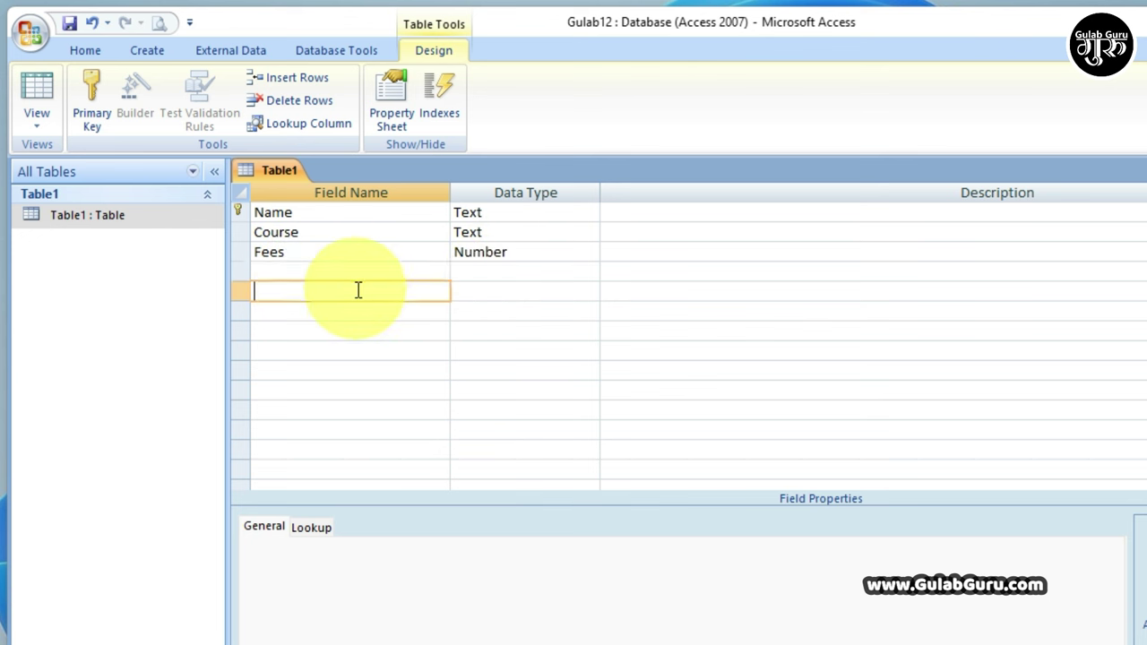
click(557, 257)
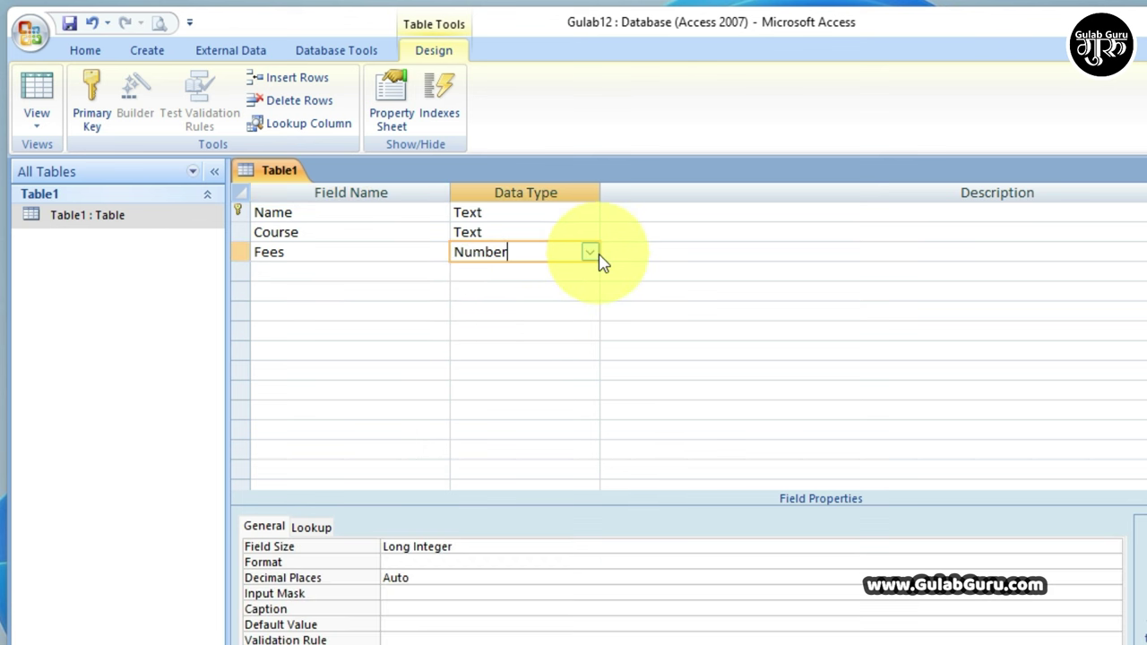
click(599, 255)
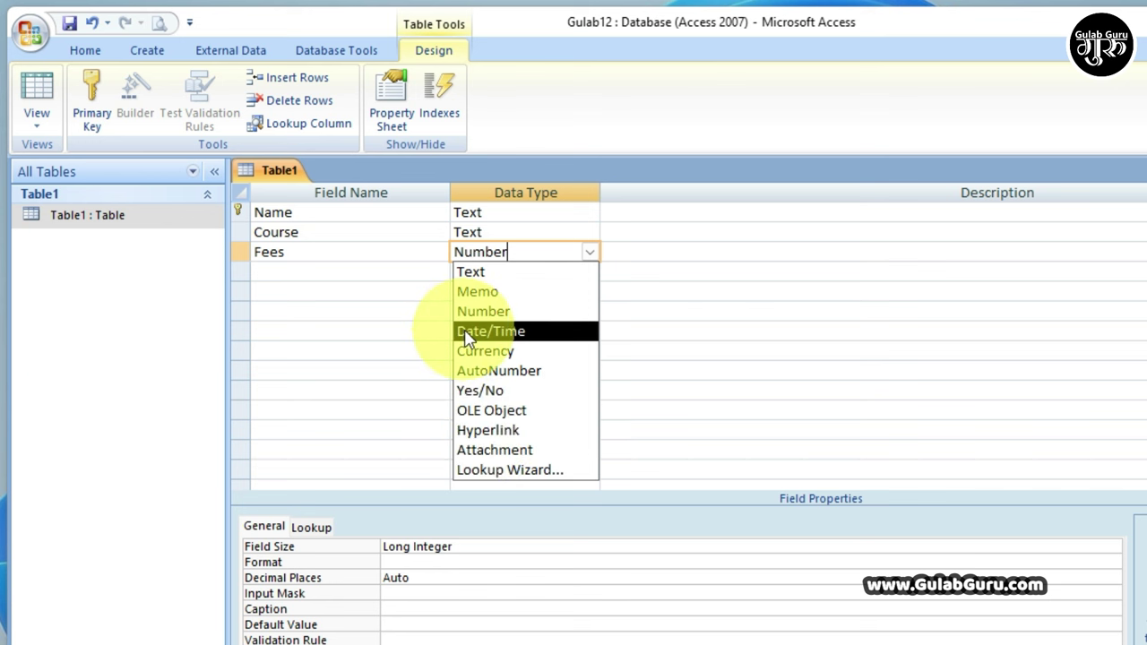
click(663, 314)
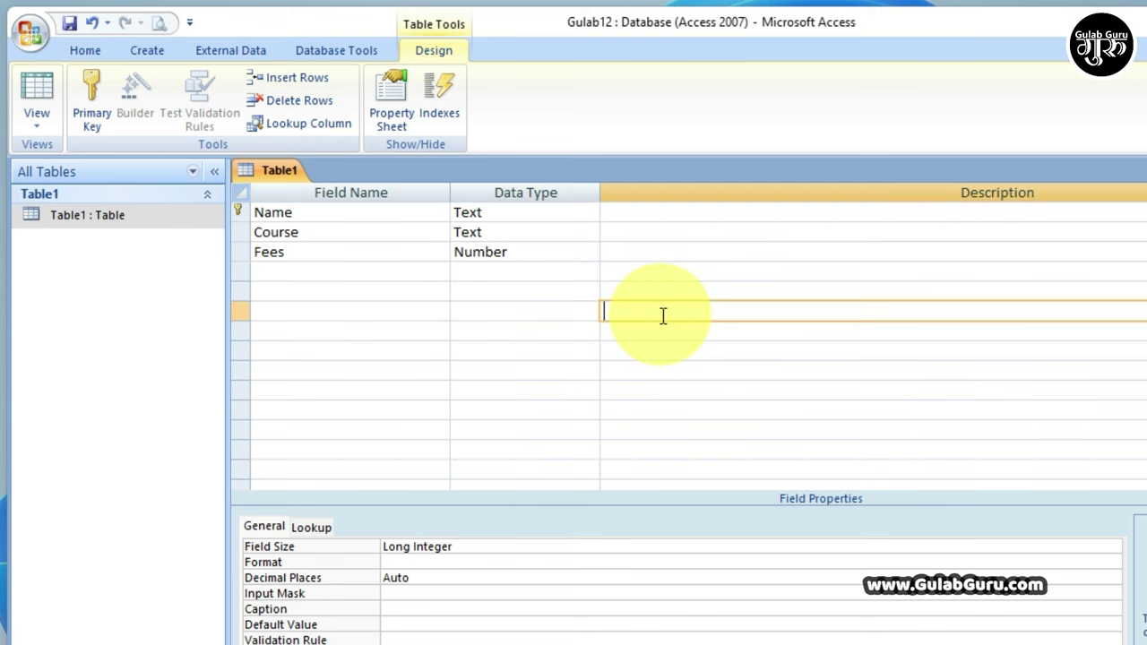
click(541, 255)
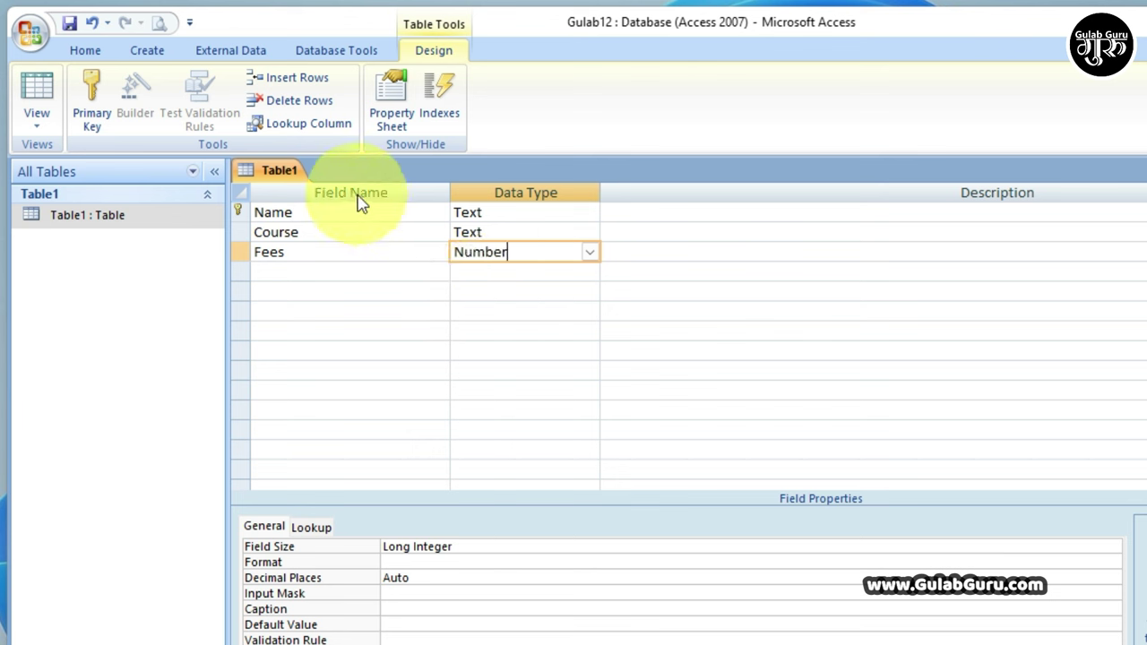
Switch Table1 to Datasheet View, saving the table design.
click(37, 128)
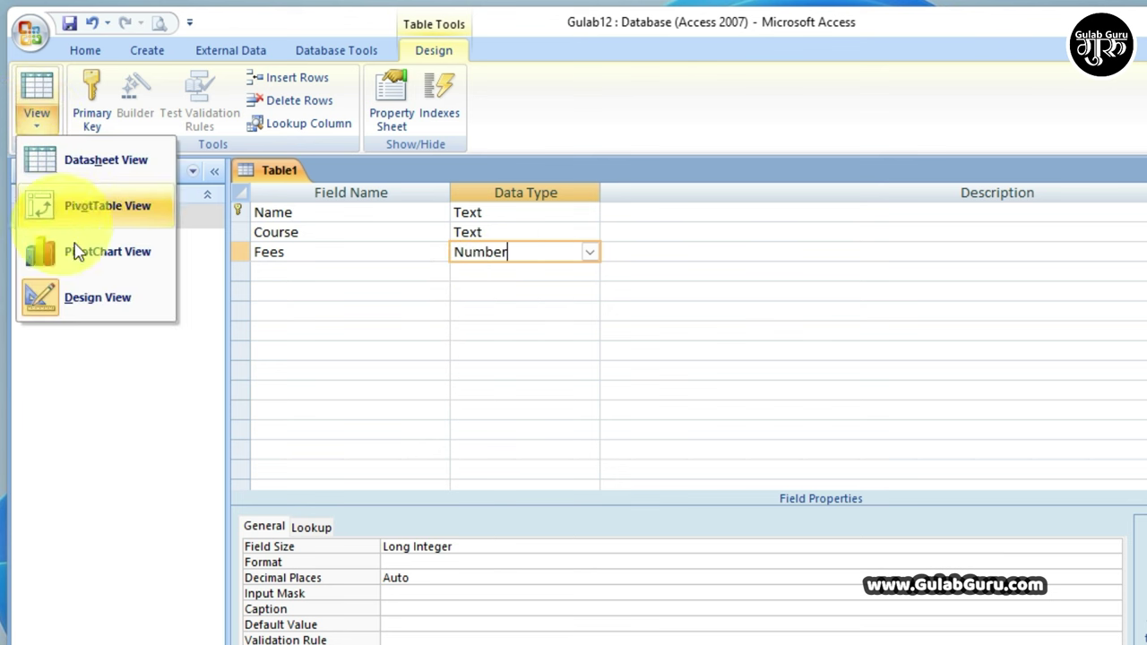
click(123, 165)
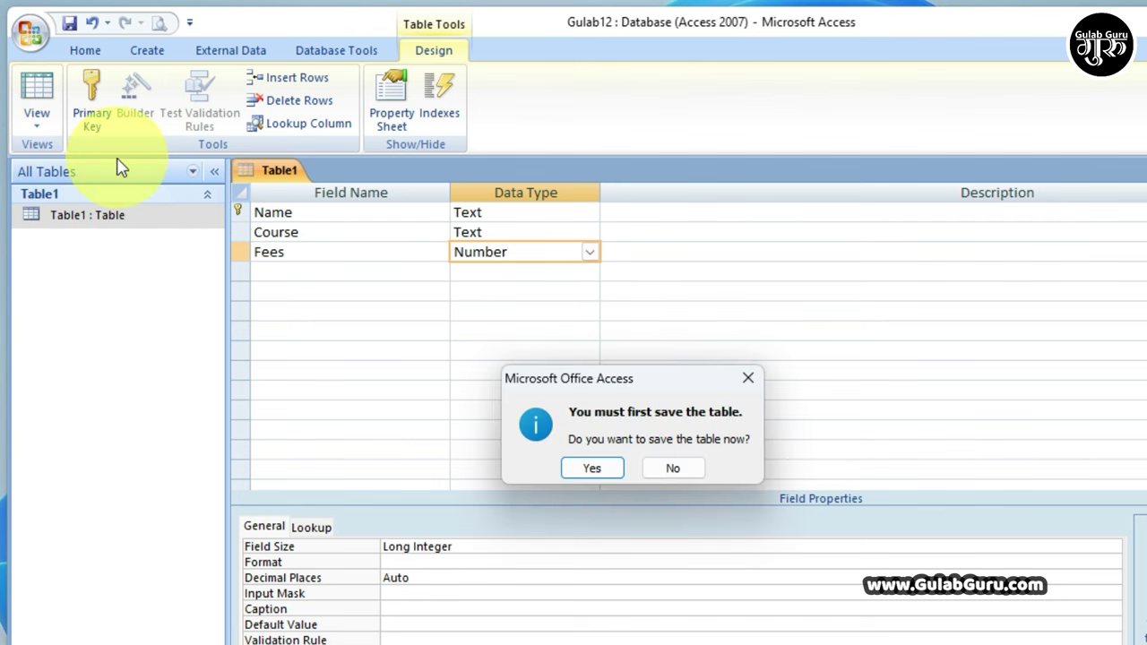
click(592, 475)
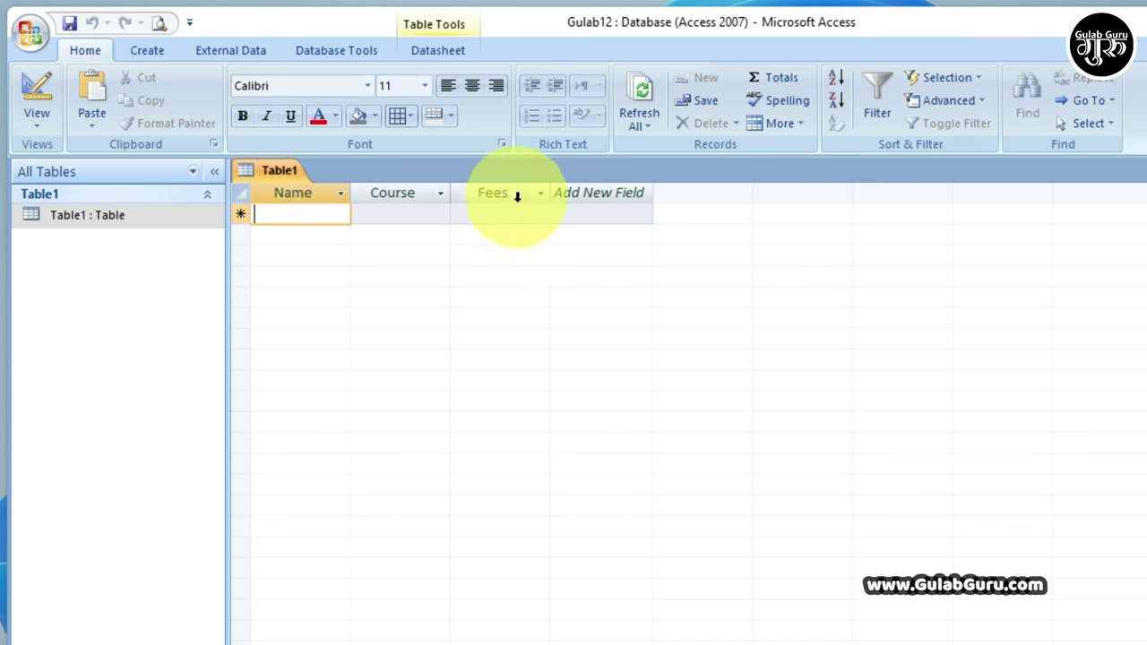
click(36, 118)
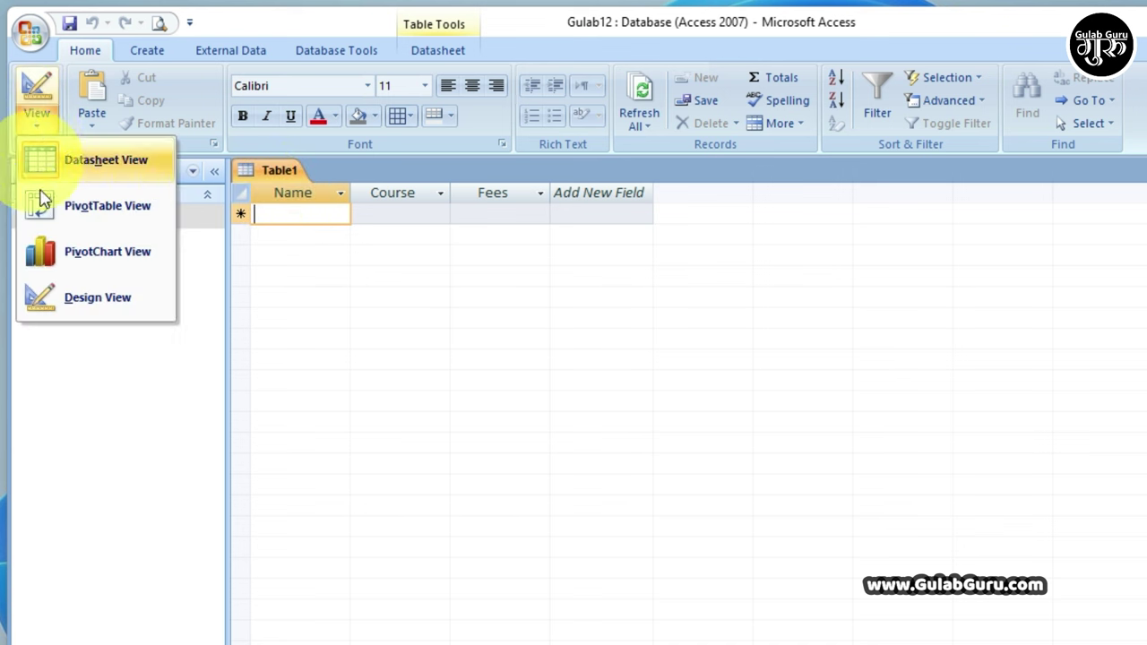
click(594, 196)
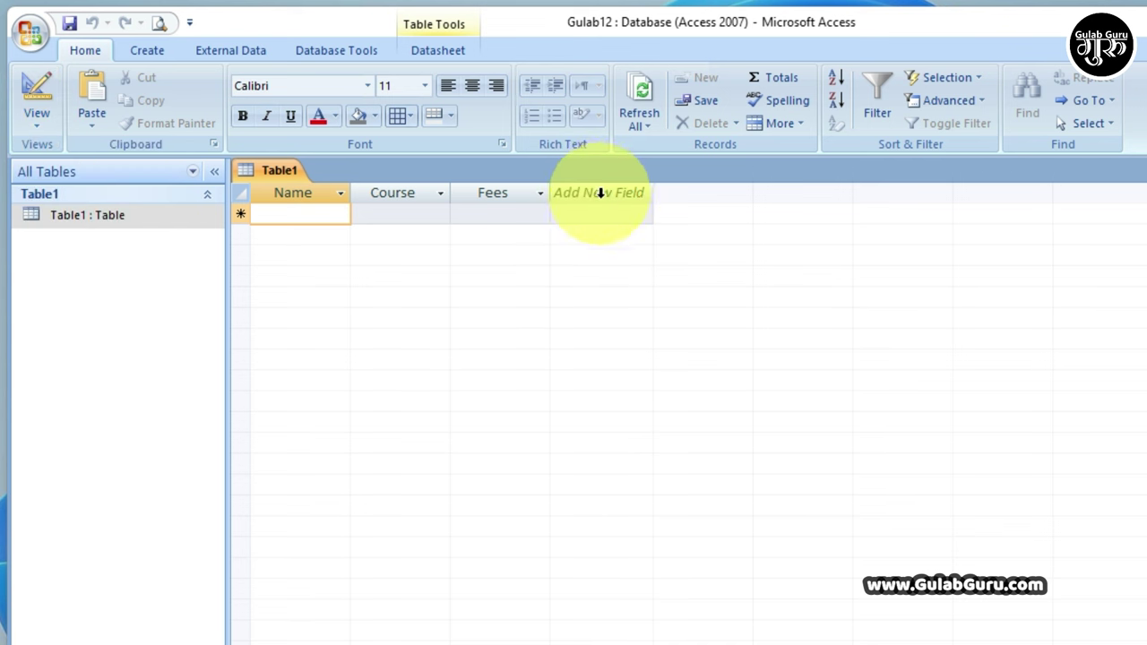
Add a new field named Gulab after the Fees column in the datasheet.
click(601, 192)
double_click(602, 196)
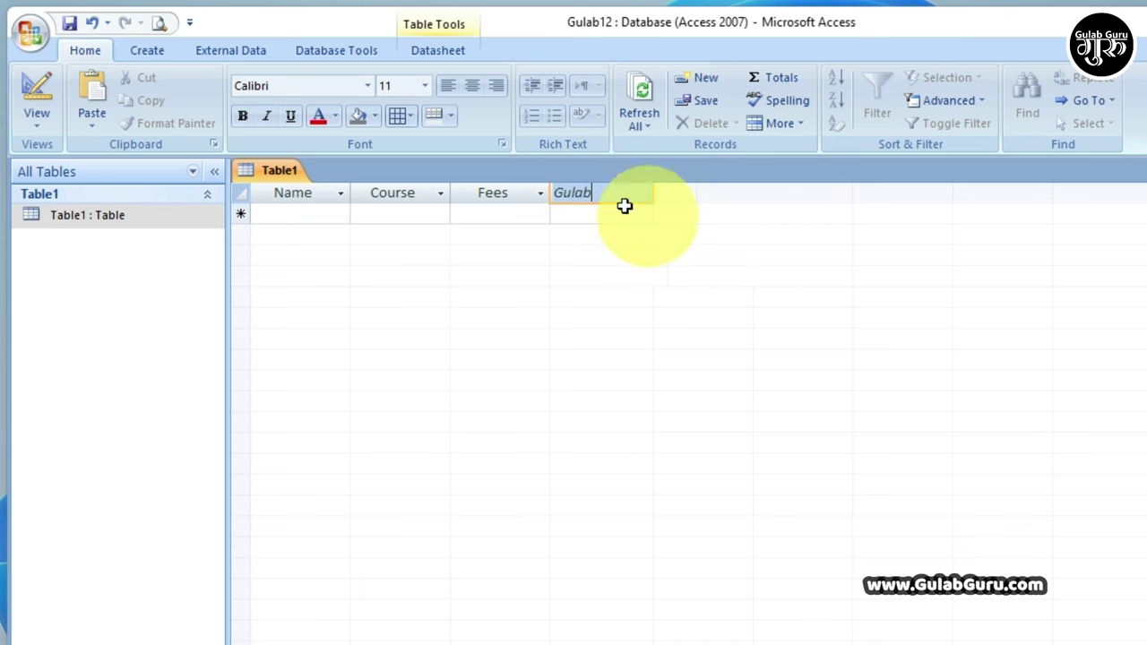
click(520, 188)
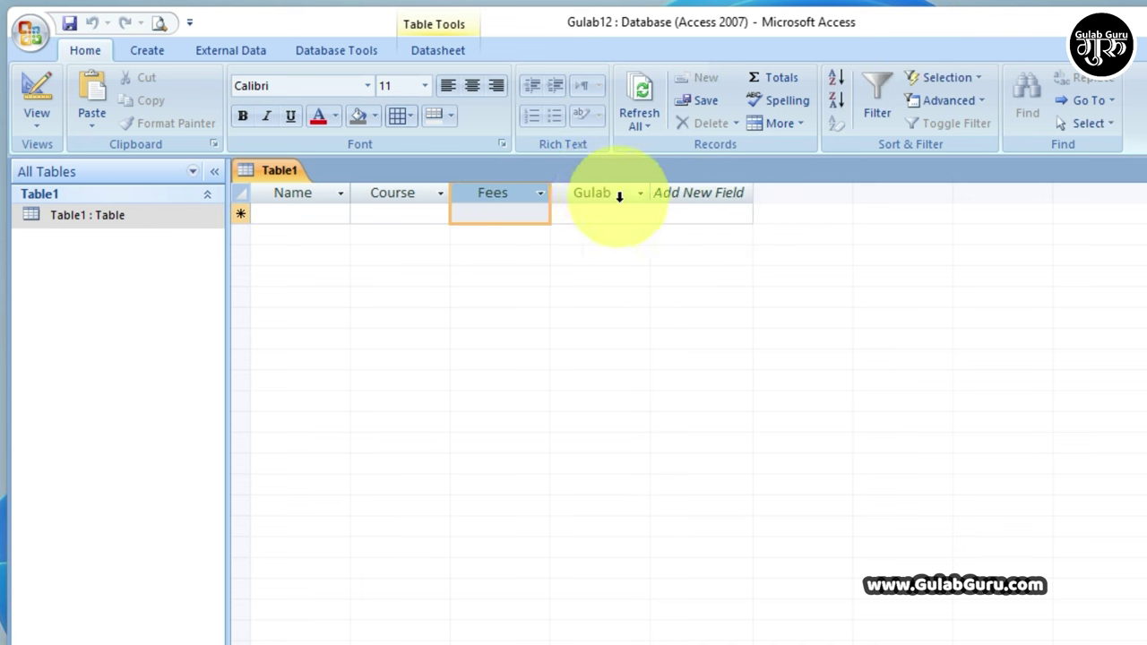
Delete the Gulab field from the datasheet.
click(584, 208)
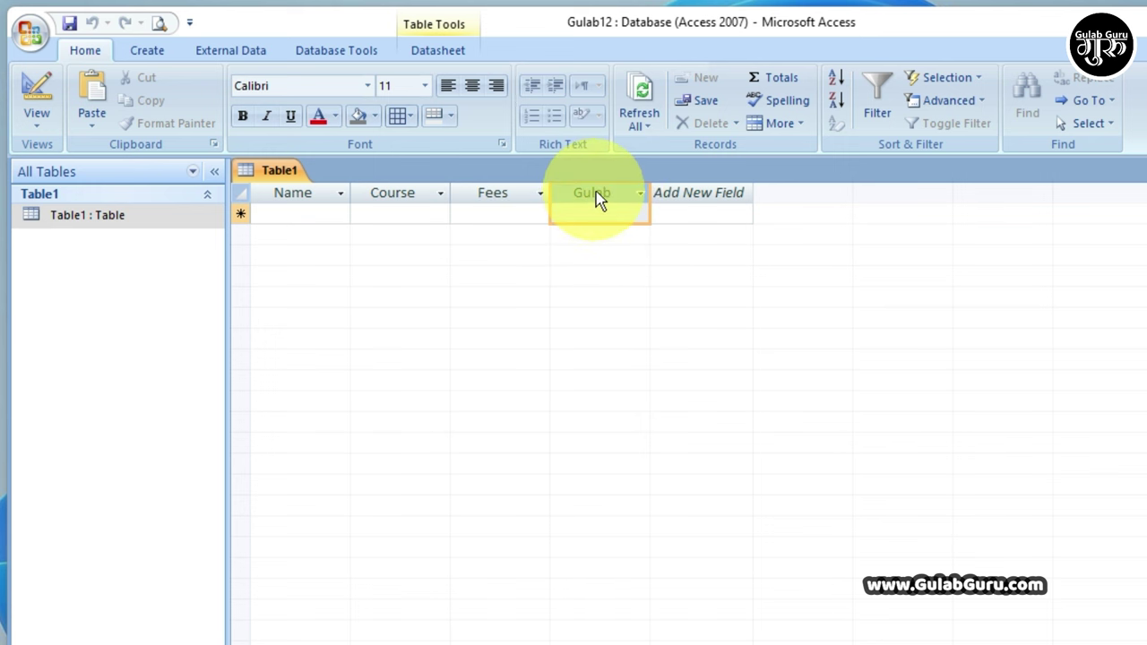
click(439, 51)
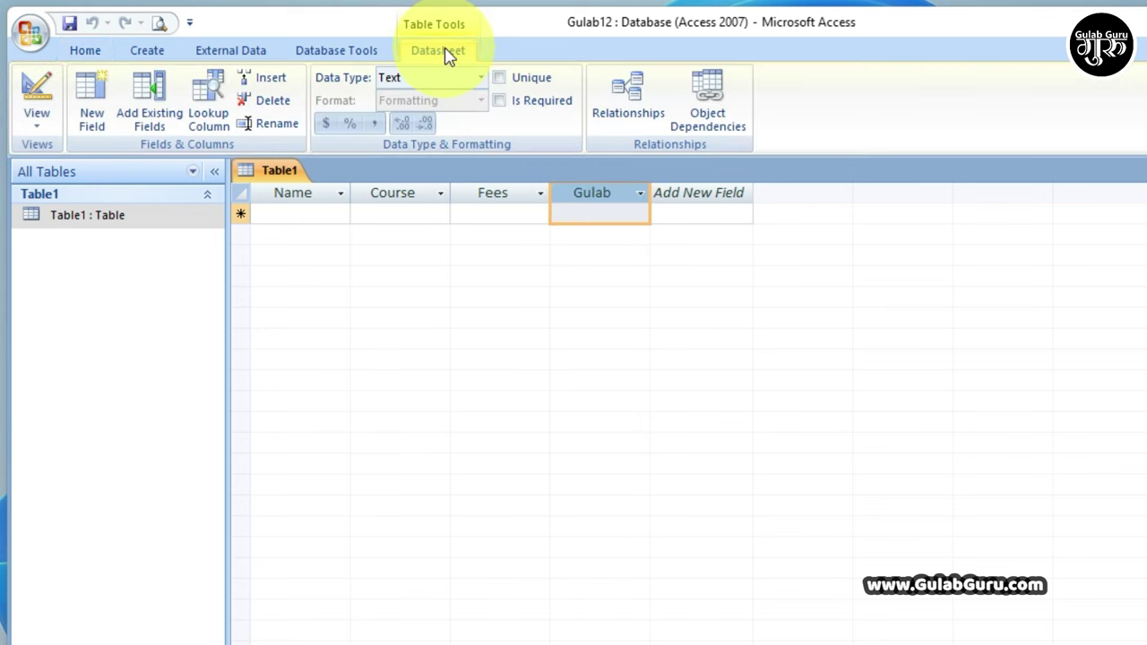
click(270, 100)
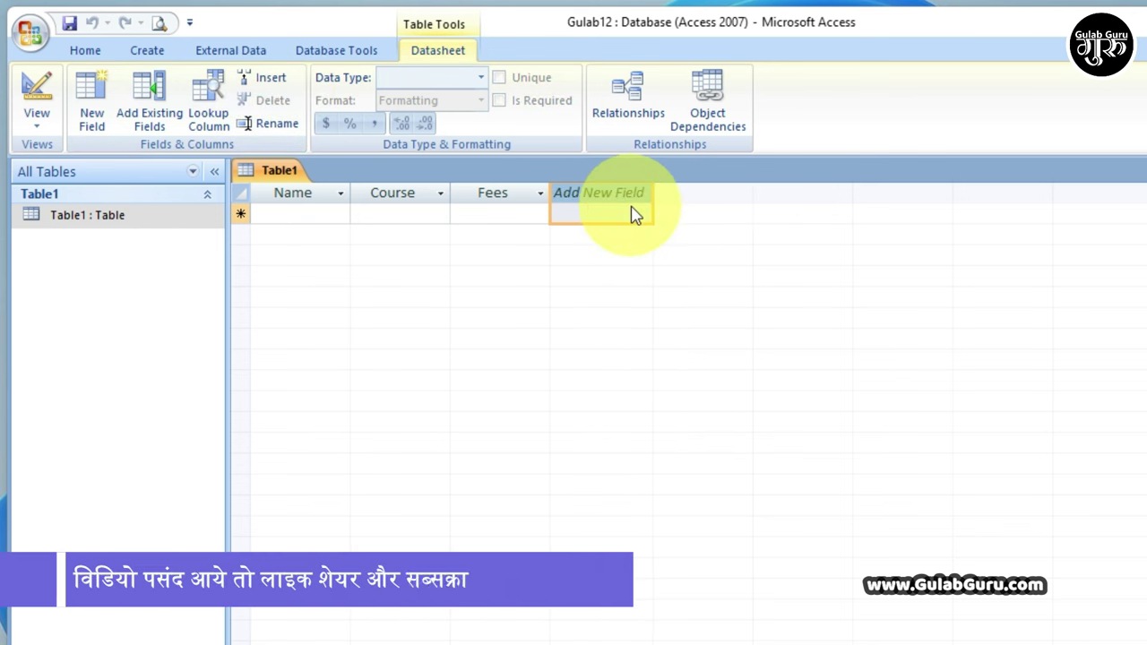
click(588, 212)
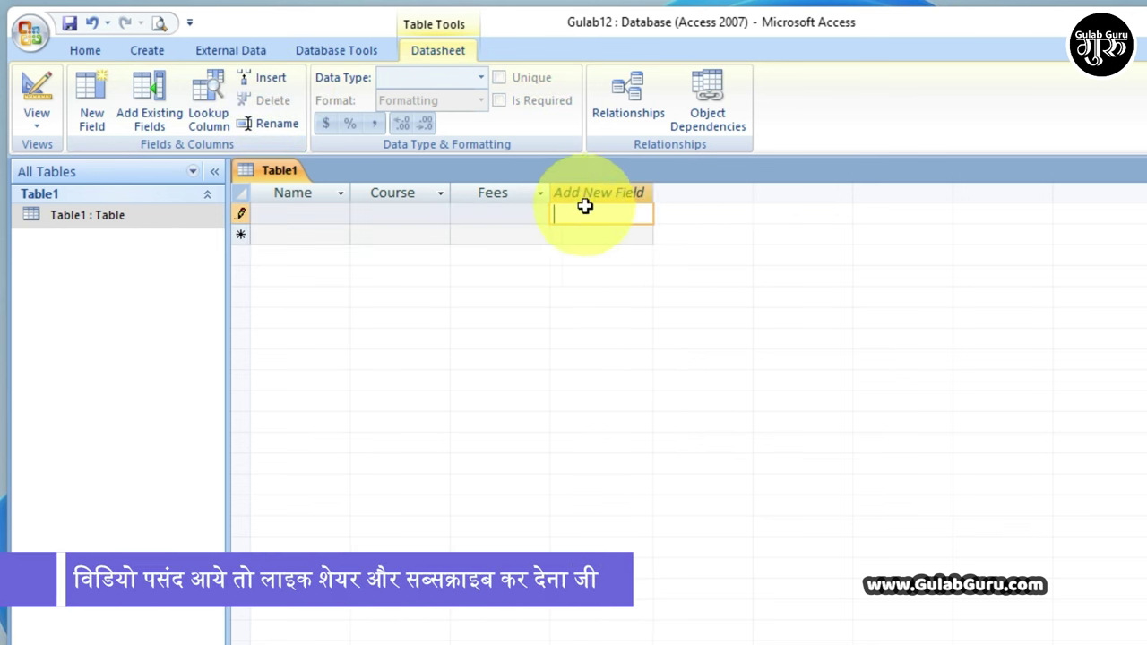